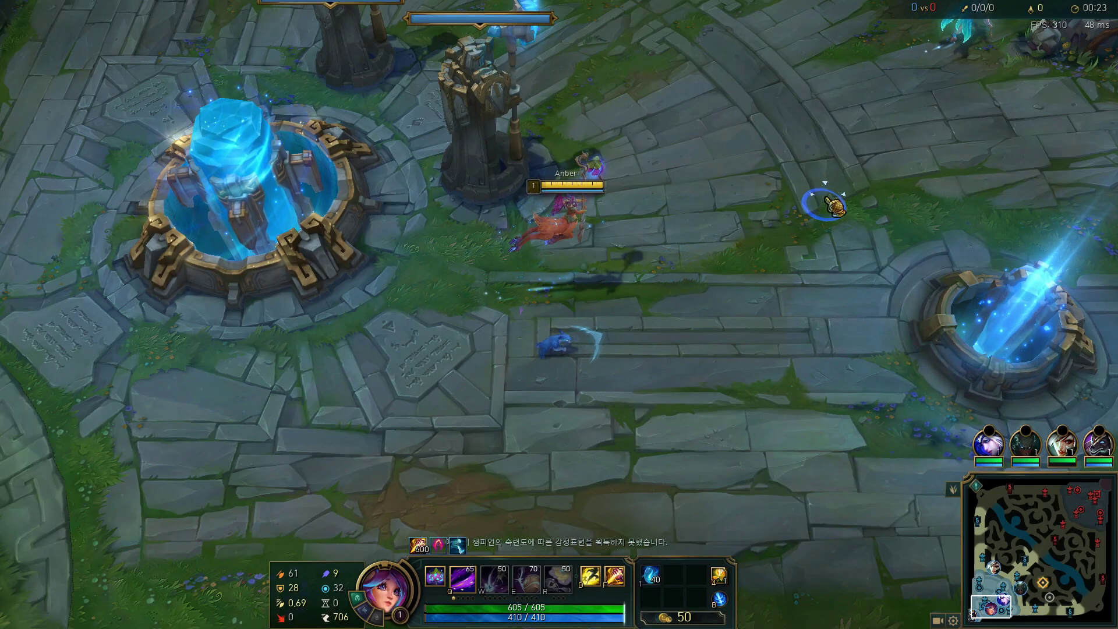
Send the champion from the fountain toward the bottom-side jungle and toggle the camera lock.
{"action": "right_click", "coordinate": [823, 187]}
{"action": "right_click", "coordinate": [966, 131]}
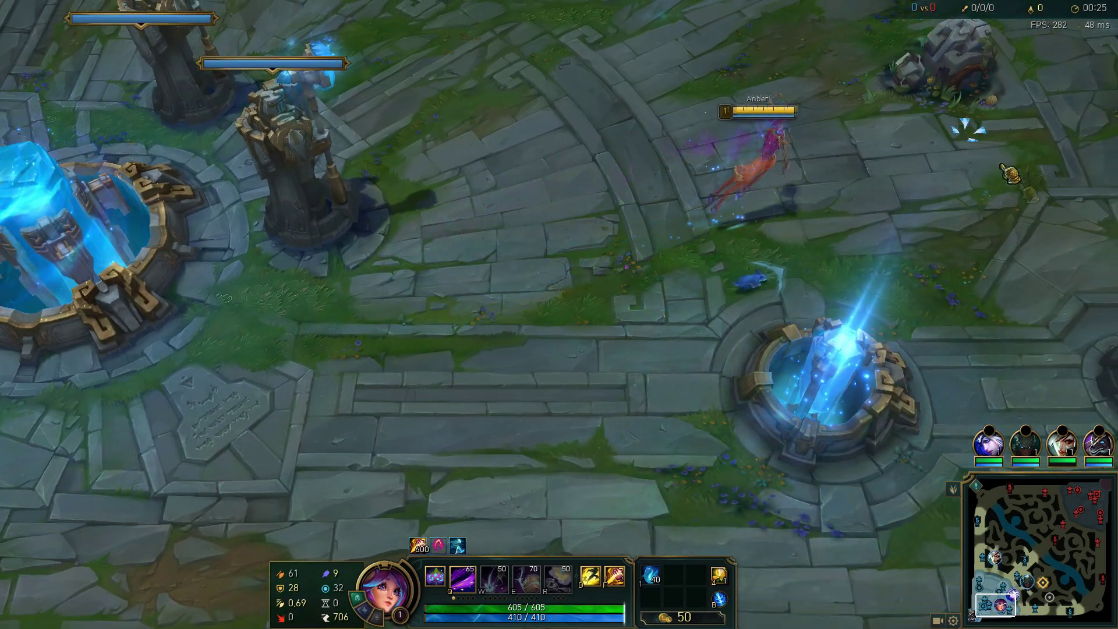
{"action": "right_click", "coordinate": [1038, 591]}
{"action": "key", "text": "y"}
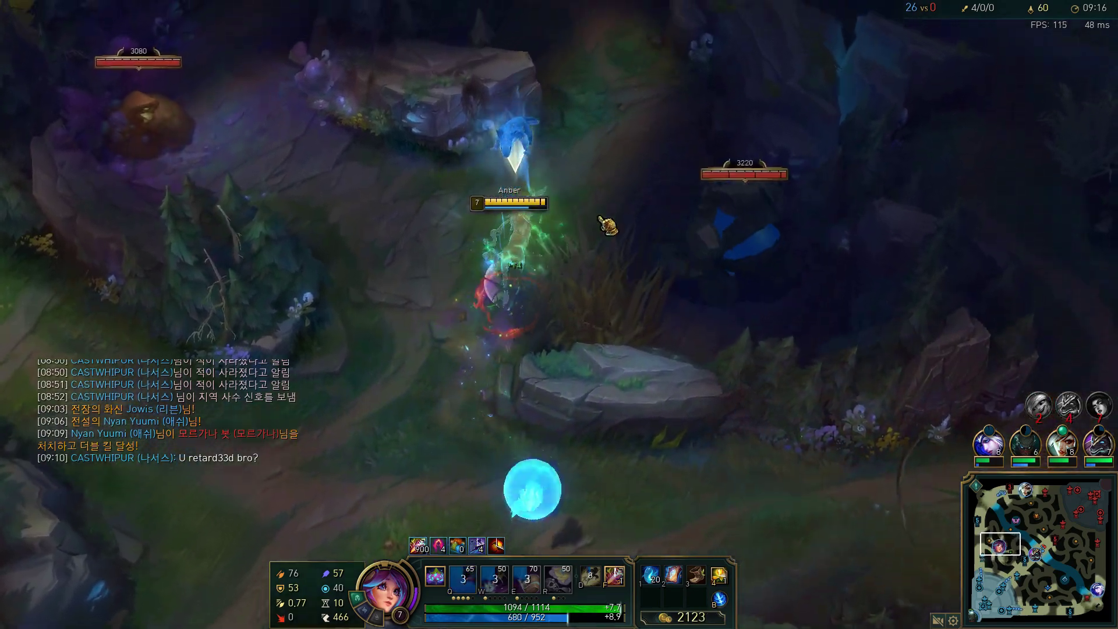
Approach the Blue Sentinel camp and attack the monster with the champion's first, second and third abilities.
{"action": "right_click", "coordinate": [647, 274]}
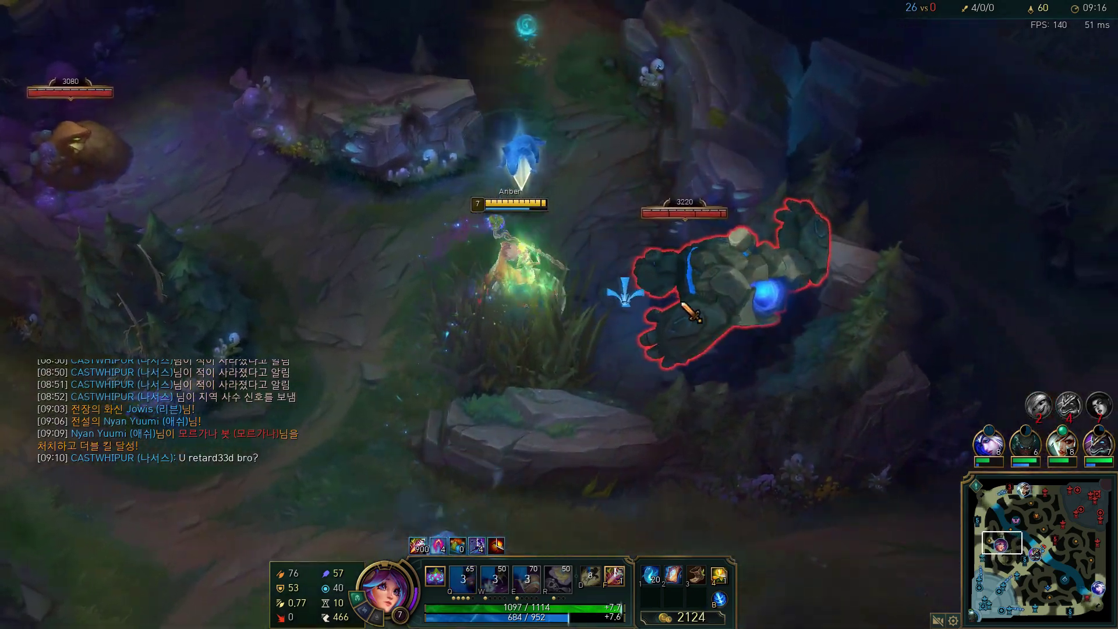
{"action": "right_click", "coordinate": [656, 302]}
{"action": "key", "text": "q"}
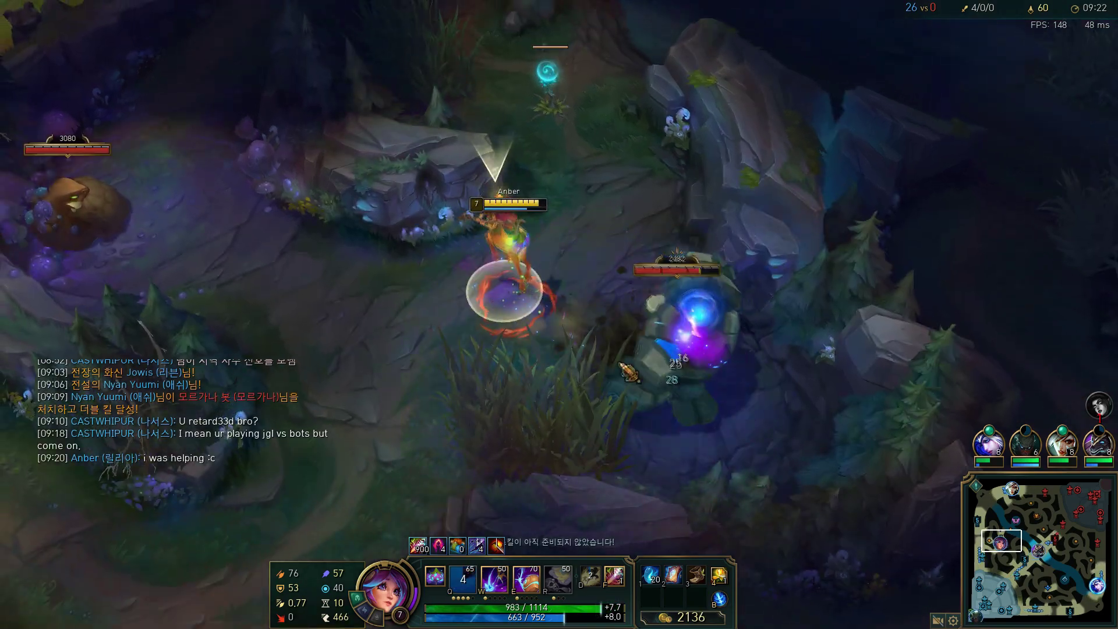
{"action": "key", "text": "w"}
{"action": "right_click", "coordinate": [658, 291]}
{"action": "key", "text": "e"}
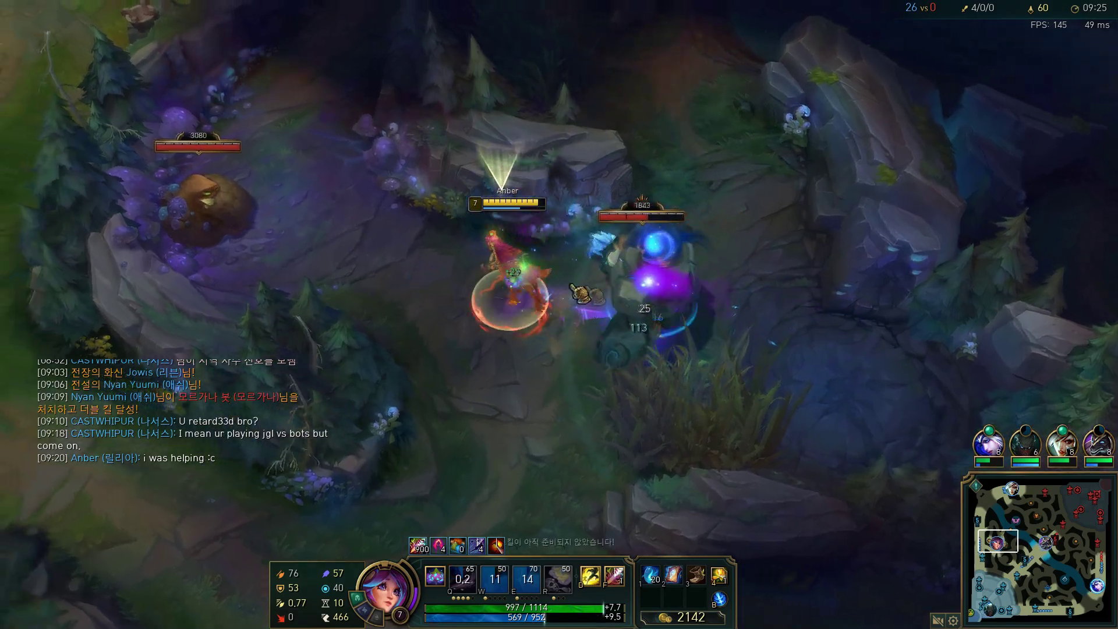
Circle the Blue Sentinel while attacking it, and finish it with the second summoner spell and the first ability.
{"action": "key", "text": "q"}
{"action": "right_click", "coordinate": [826, 247]}
{"action": "right_click", "coordinate": [594, 319]}
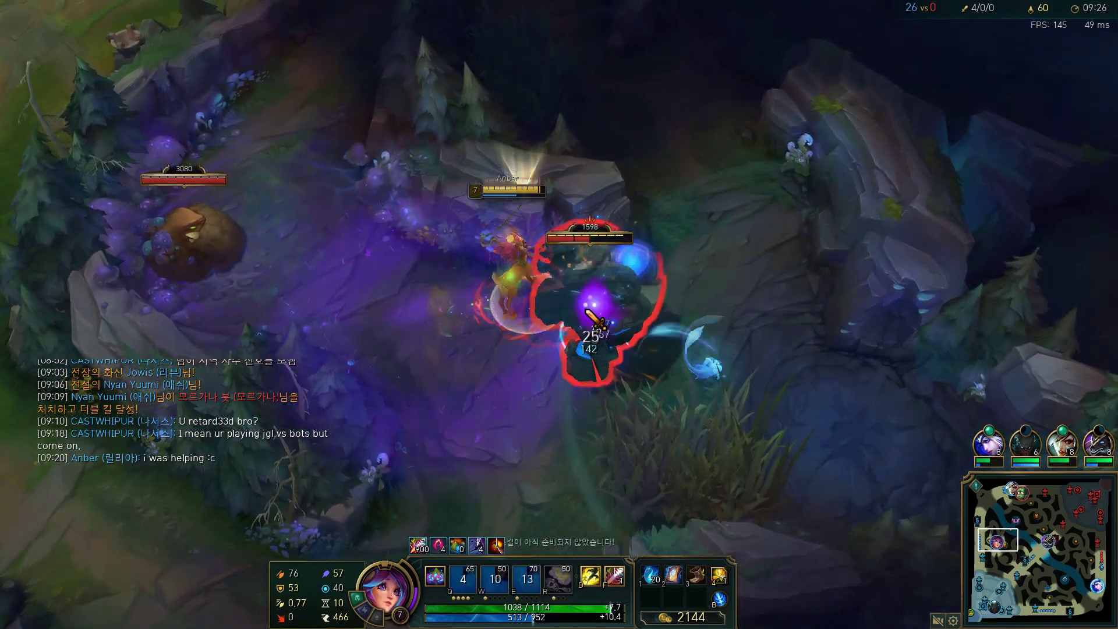
{"action": "right_click", "coordinate": [764, 294]}
{"action": "right_click", "coordinate": [457, 330]}
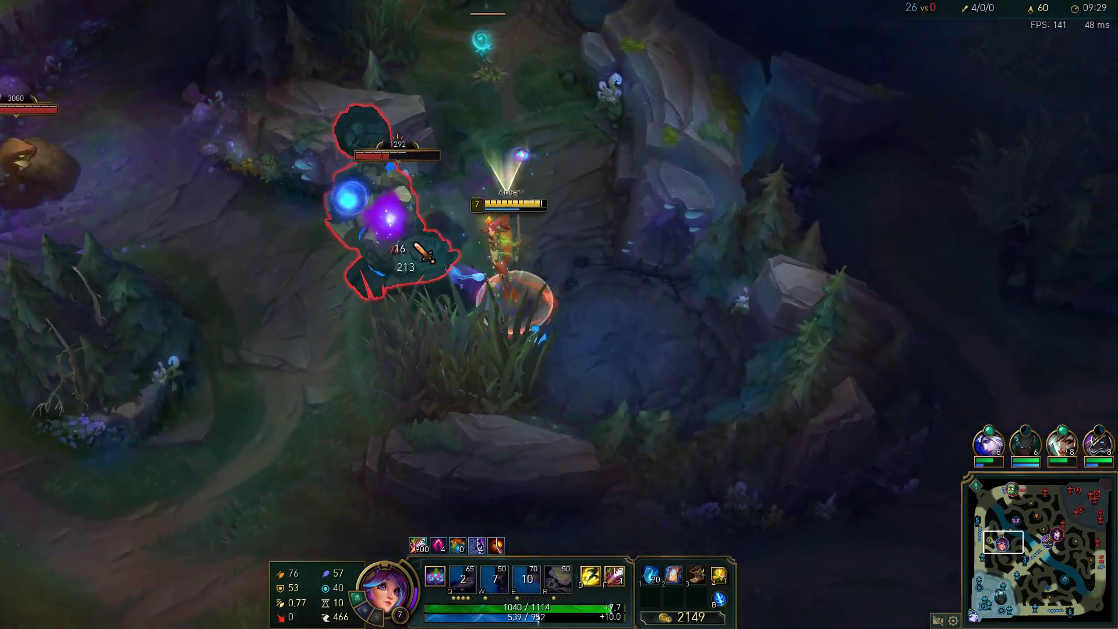
{"action": "key", "text": "f"}
{"action": "right_click", "coordinate": [270, 283]}
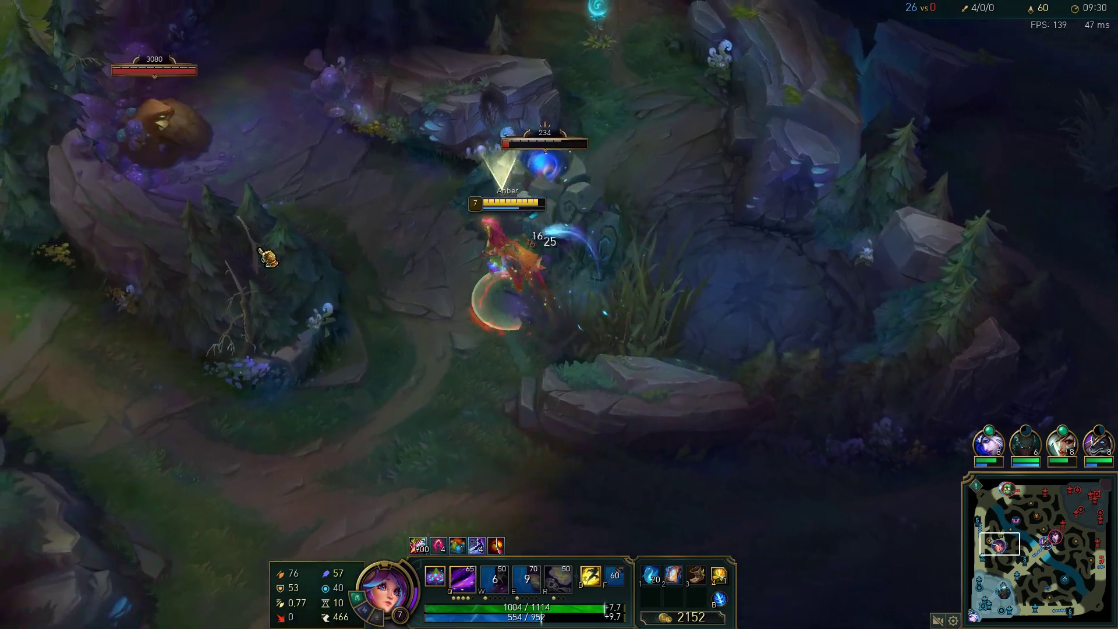
{"action": "key", "text": "q"}
Move on to the Gromp camp and draw the monster up the path toward the brush.
{"action": "right_click", "coordinate": [198, 193]}
{"action": "right_click", "coordinate": [424, 193]}
{"action": "right_click", "coordinate": [441, 178]}
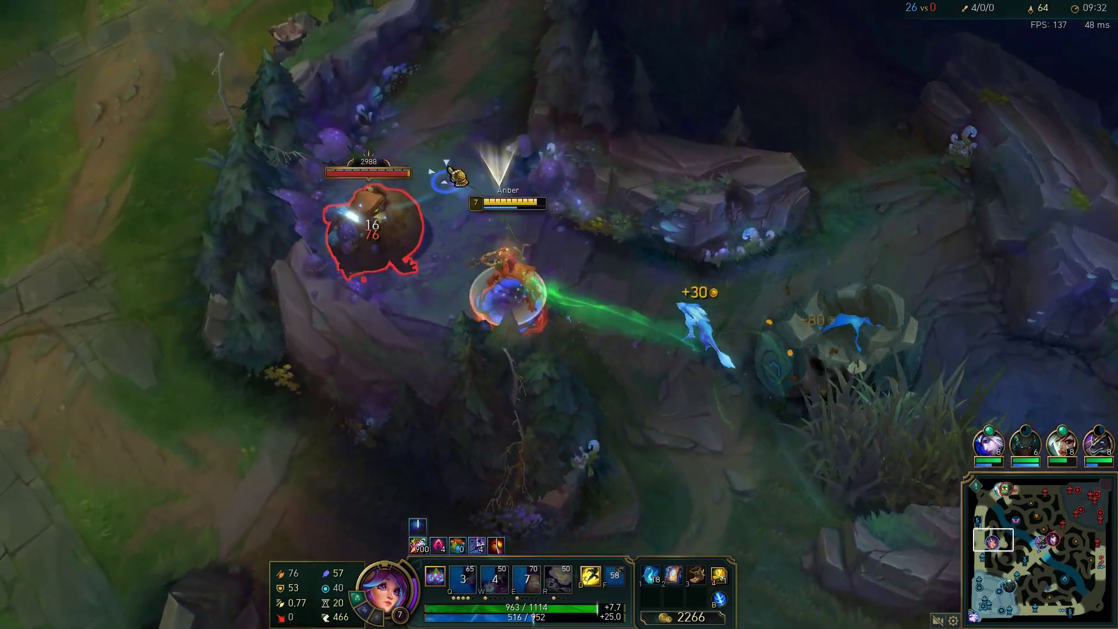
{"action": "right_click", "coordinate": [452, 185]}
{"action": "right_click", "coordinate": [513, 259]}
{"action": "right_click", "coordinate": [538, 219]}
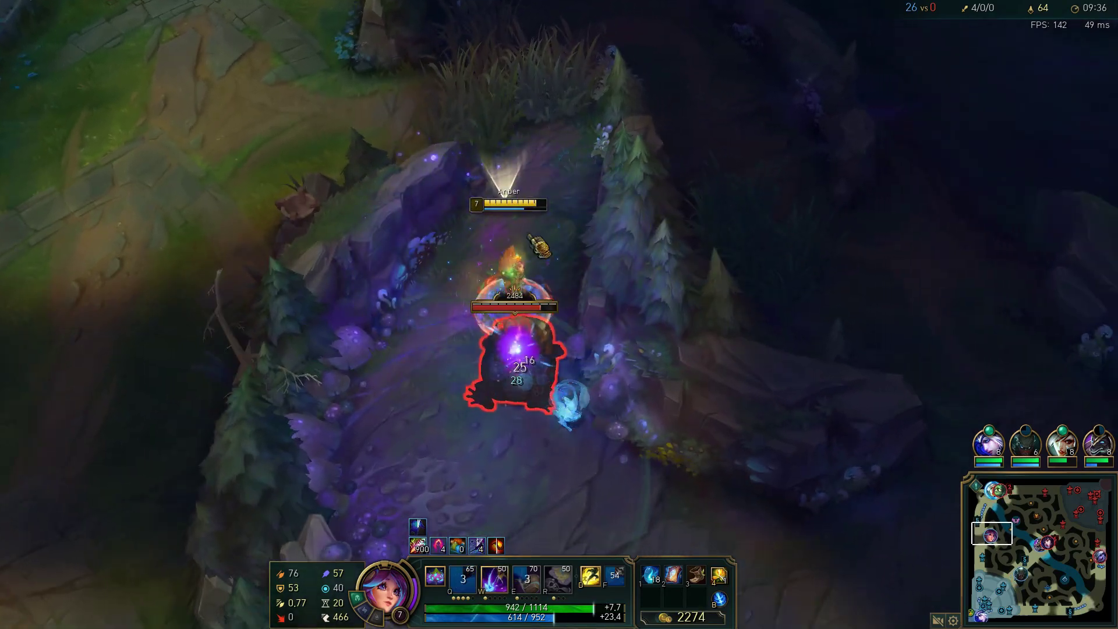
{"action": "right_click", "coordinate": [561, 247]}
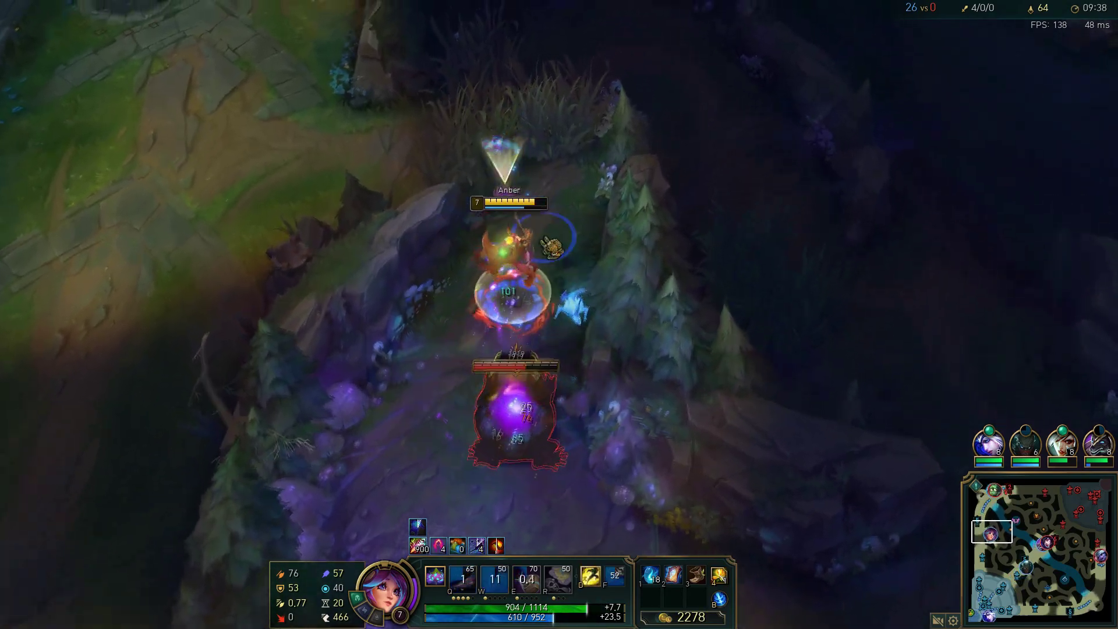
Hit Gromp with the third and first abilities while weaving around it on the path.
{"action": "right_click", "coordinate": [524, 443]}
{"action": "key", "text": "e"}
{"action": "right_click", "coordinate": [402, 396]}
{"action": "key", "text": "q"}
{"action": "right_click", "coordinate": [549, 379]}
{"action": "right_click", "coordinate": [594, 253]}
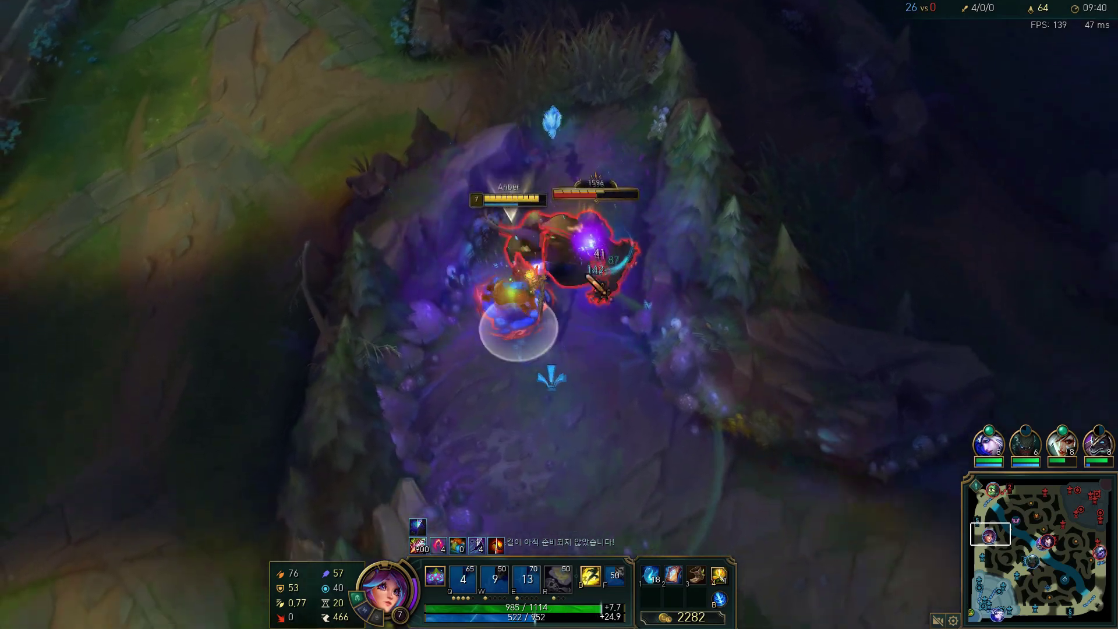
{"action": "right_click", "coordinate": [553, 184]}
{"action": "right_click", "coordinate": [479, 375]}
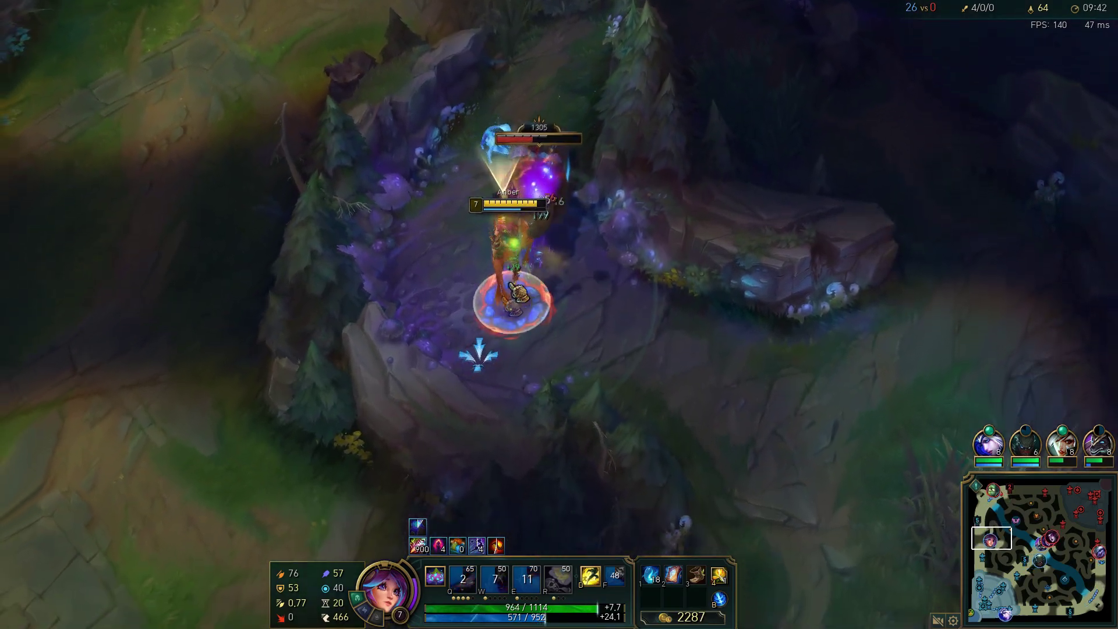
Keep circling Gromp inside its camp and strike it repeatedly with the first ability.
{"action": "right_click", "coordinate": [539, 199]}
{"action": "right_click", "coordinate": [656, 234]}
{"action": "key", "text": "q"}
{"action": "right_click", "coordinate": [399, 158]}
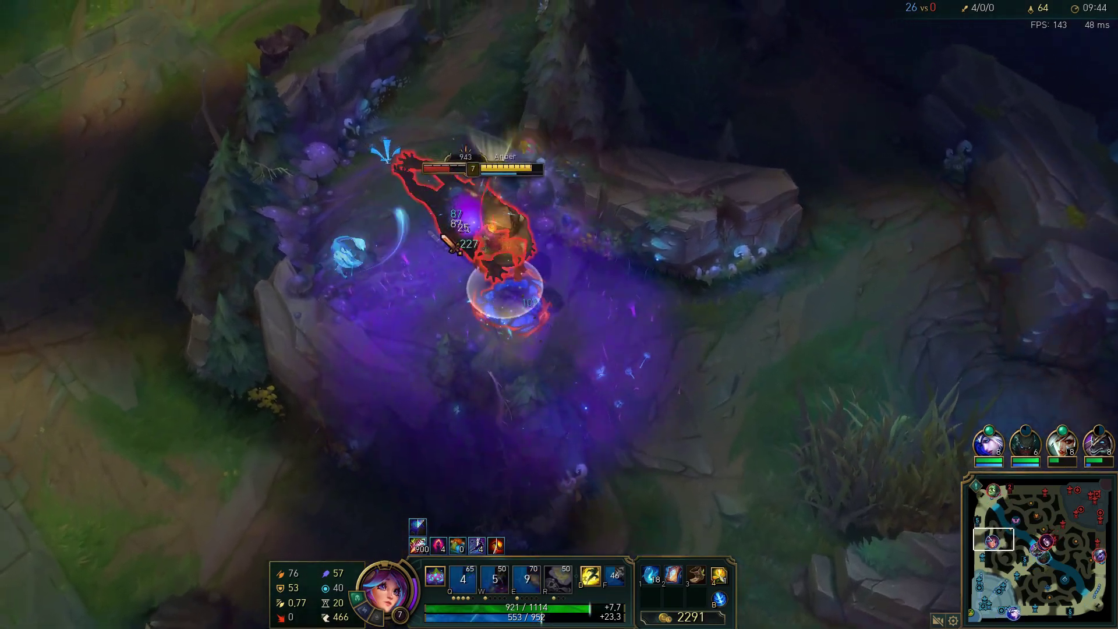
{"action": "right_click", "coordinate": [319, 201]}
{"action": "right_click", "coordinate": [600, 295]}
{"action": "key", "text": "y"}
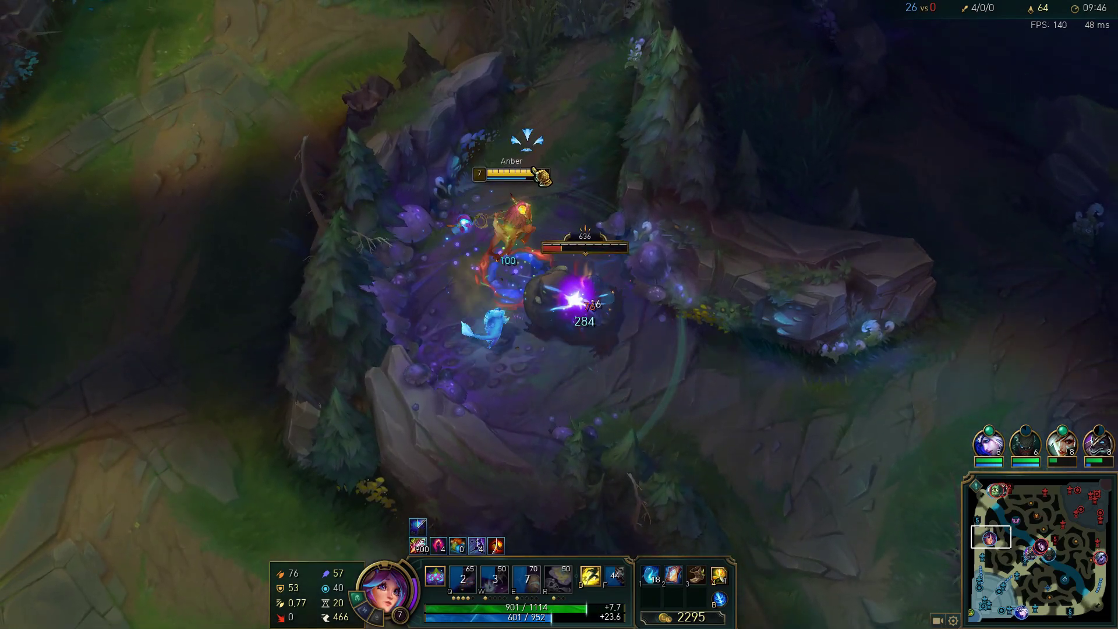
{"action": "key", "text": "y"}
{"action": "right_click", "coordinate": [593, 205]}
{"action": "right_click", "coordinate": [512, 399]}
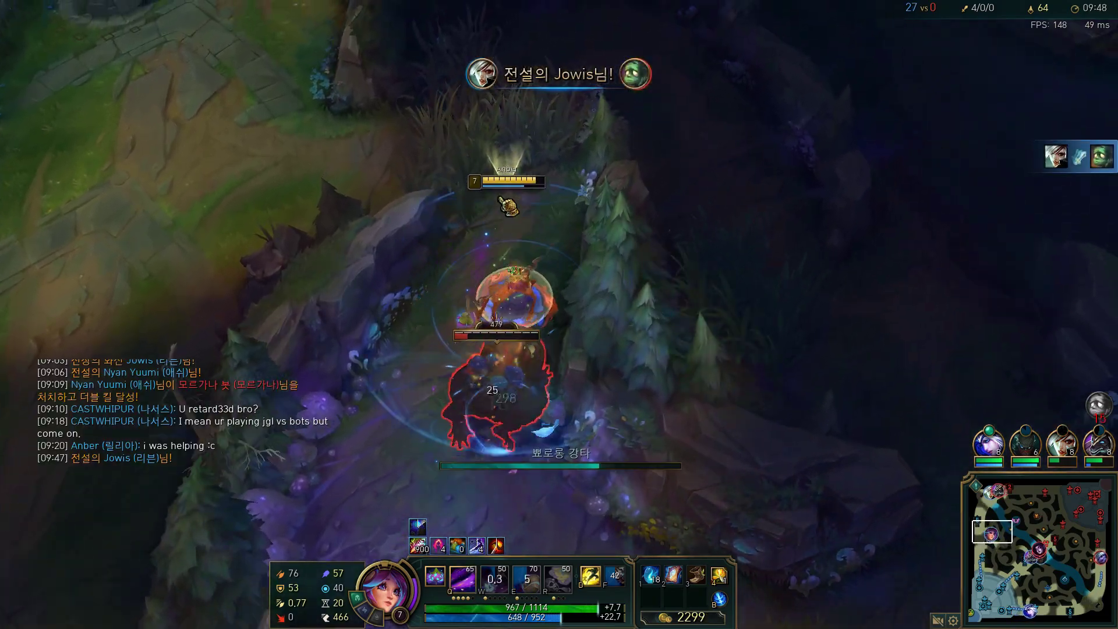
{"action": "right_click", "coordinate": [505, 200]}
{"action": "key", "text": "q"}
{"action": "key", "text": "Tab"}
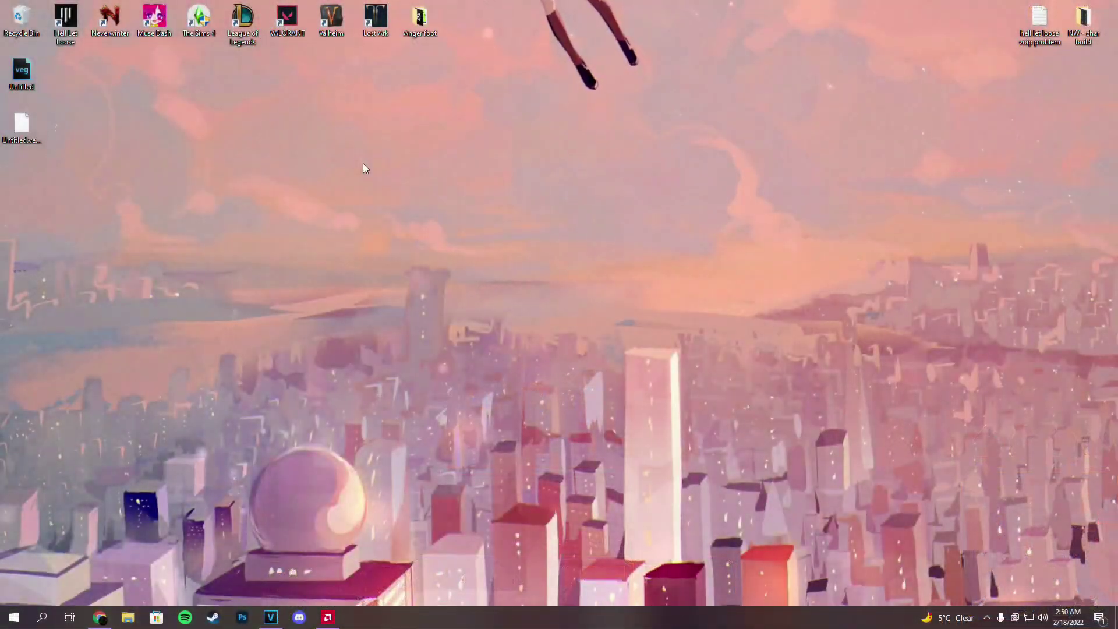
Start League of Legends, sign out of its client and close the Riot Games sign-in window.
{"action": "double_click", "coordinate": [251, 39]}
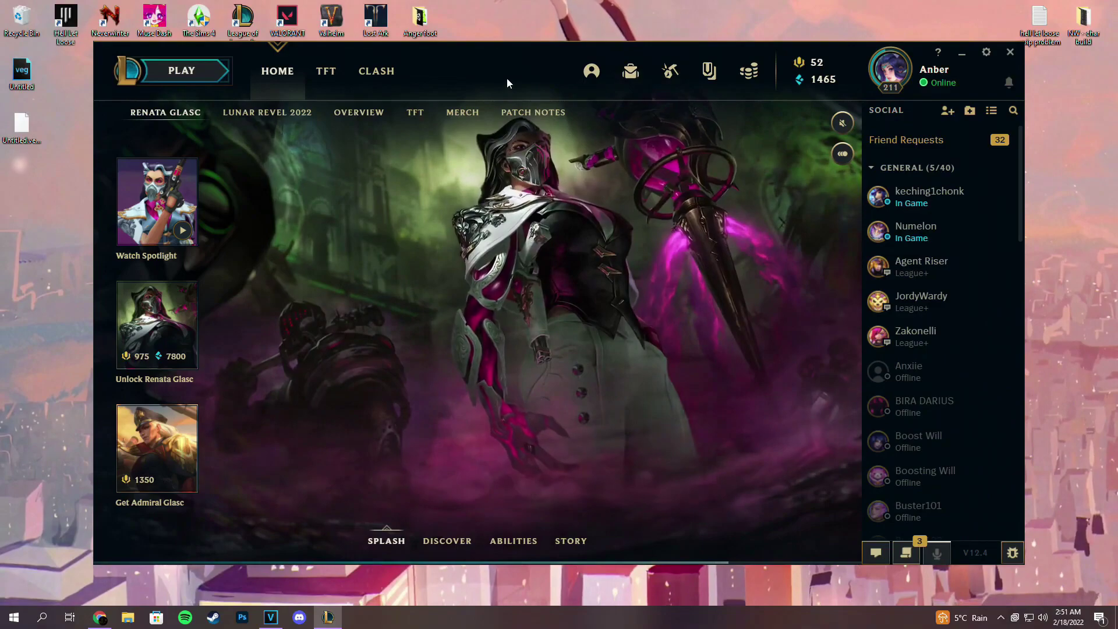
{"action": "left_click", "coordinate": [1011, 53]}
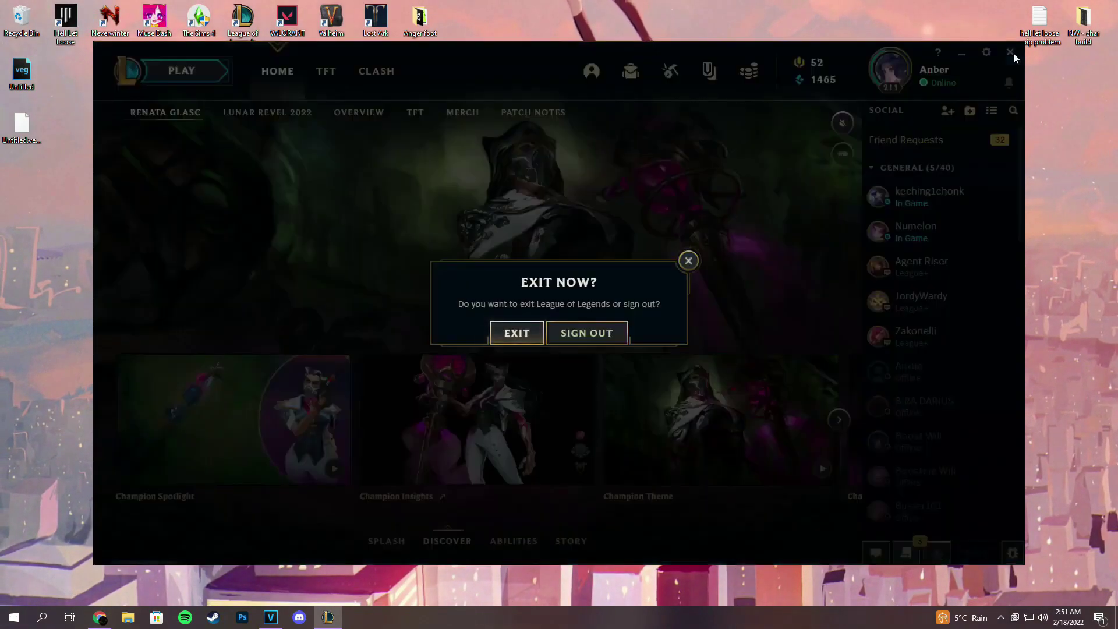
{"action": "left_click", "coordinate": [578, 335]}
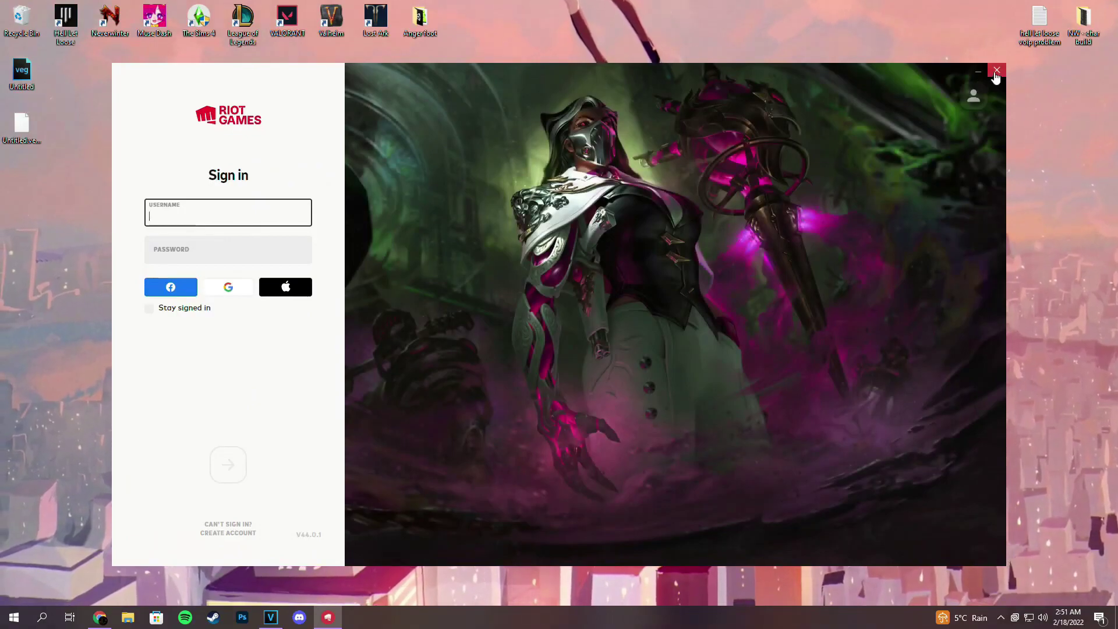
{"action": "left_click", "coordinate": [996, 71]}
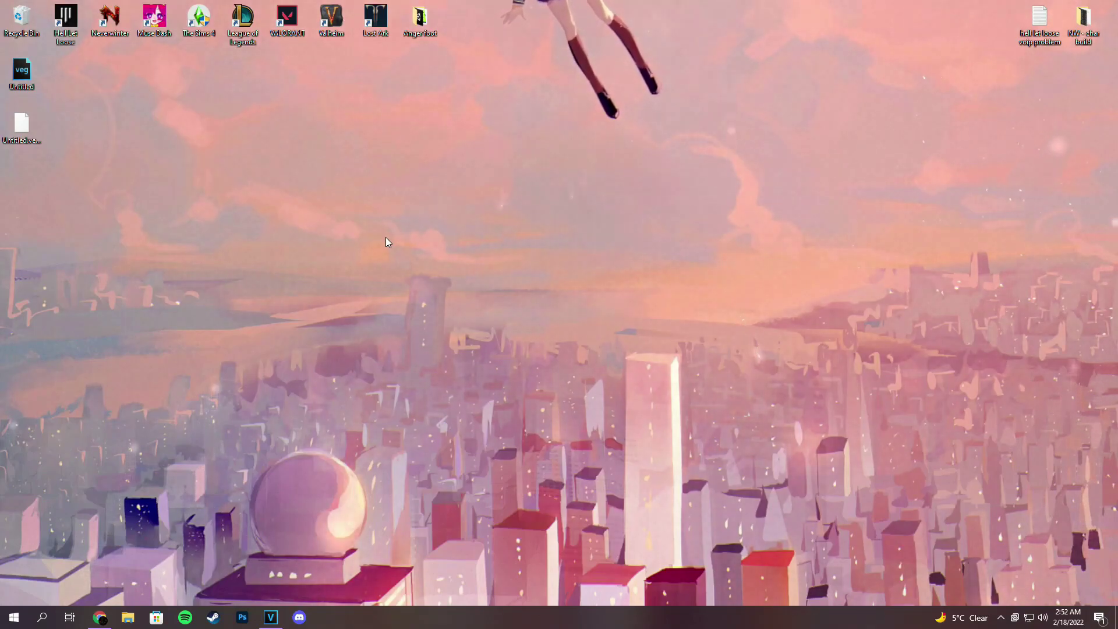
Open the file location of the League of Legends desktop shortcut from its properties.
{"action": "right_click", "coordinate": [246, 35]}
{"action": "left_click", "coordinate": [284, 304]}
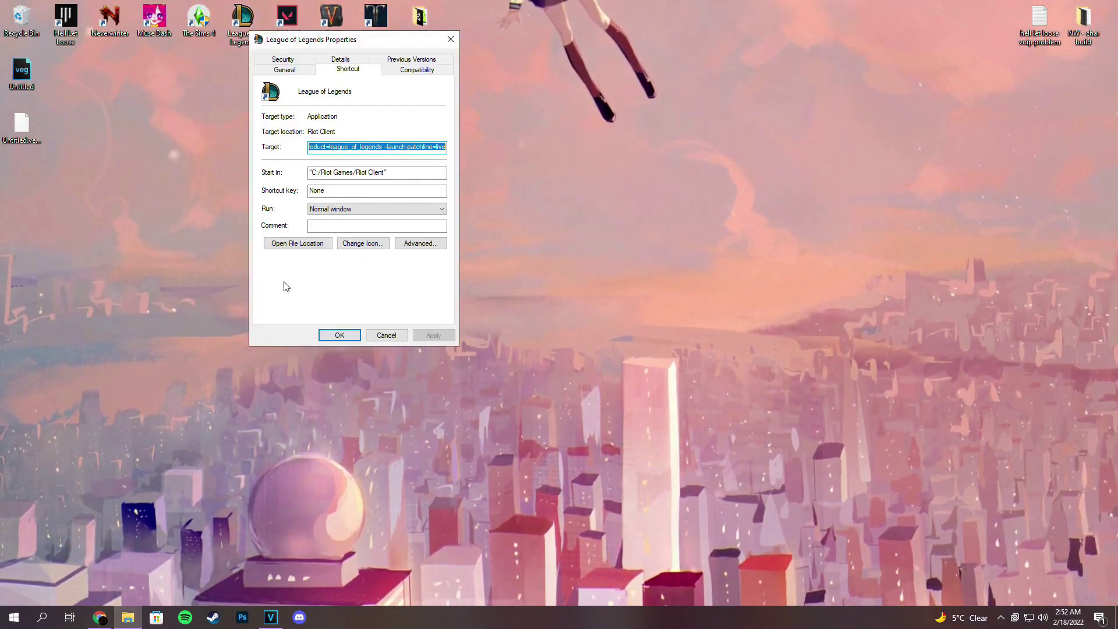
{"action": "left_click", "coordinate": [297, 244]}
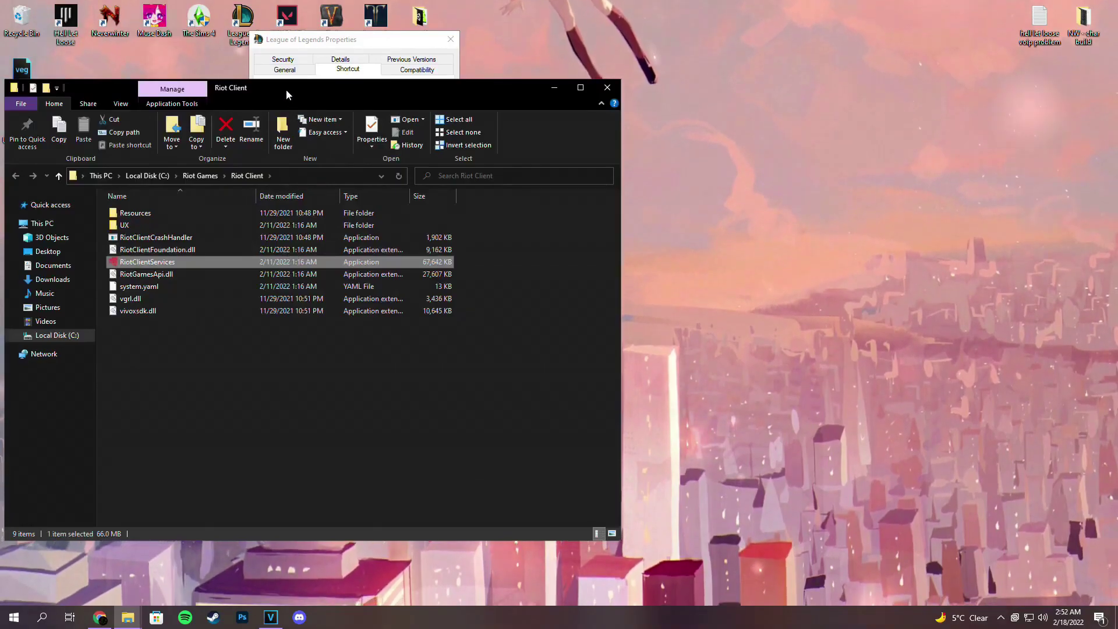
{"action": "left_click_drag", "start_coordinate": [287, 91], "coordinate": [485, 94]}
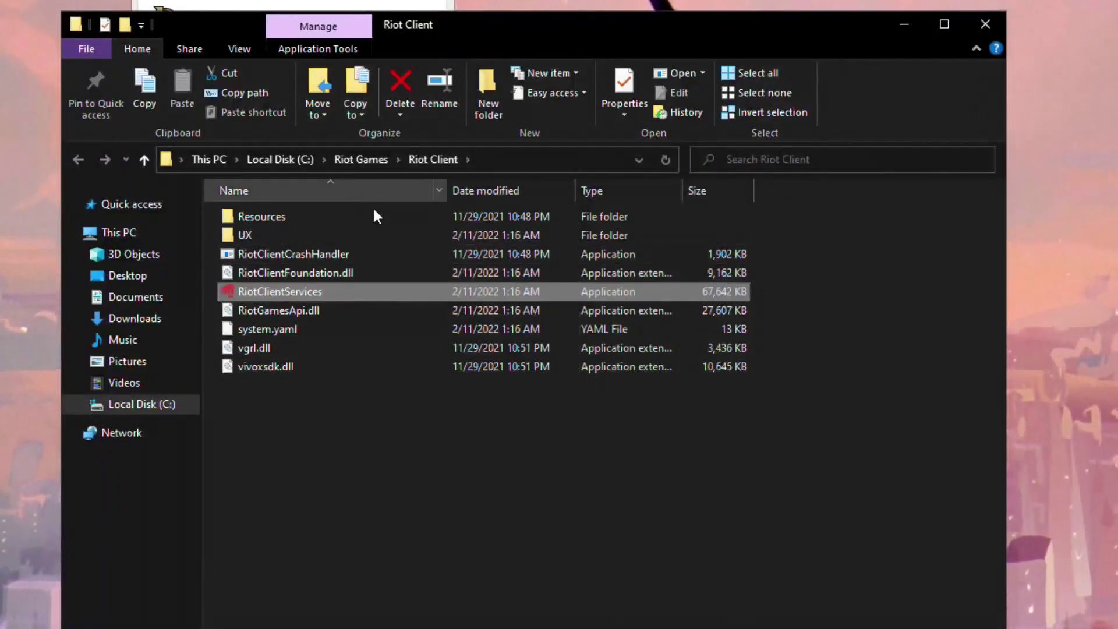
Open the League of Legends folder inside Riot Games and locate the LeagueClient application.
{"action": "left_click", "coordinate": [346, 168]}
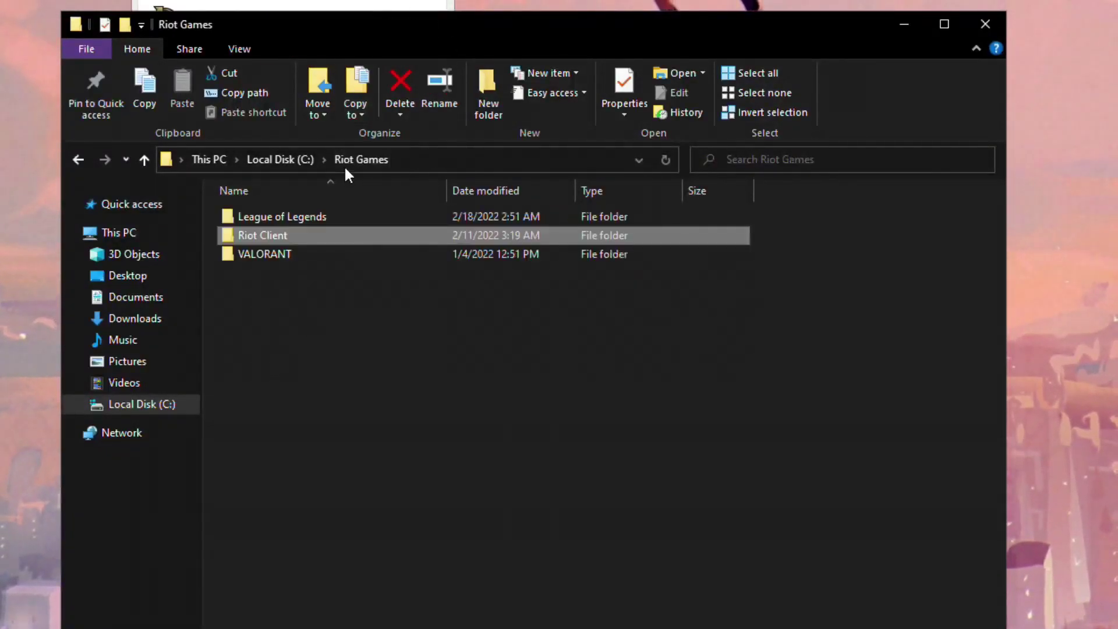
{"action": "left_click", "coordinate": [254, 222]}
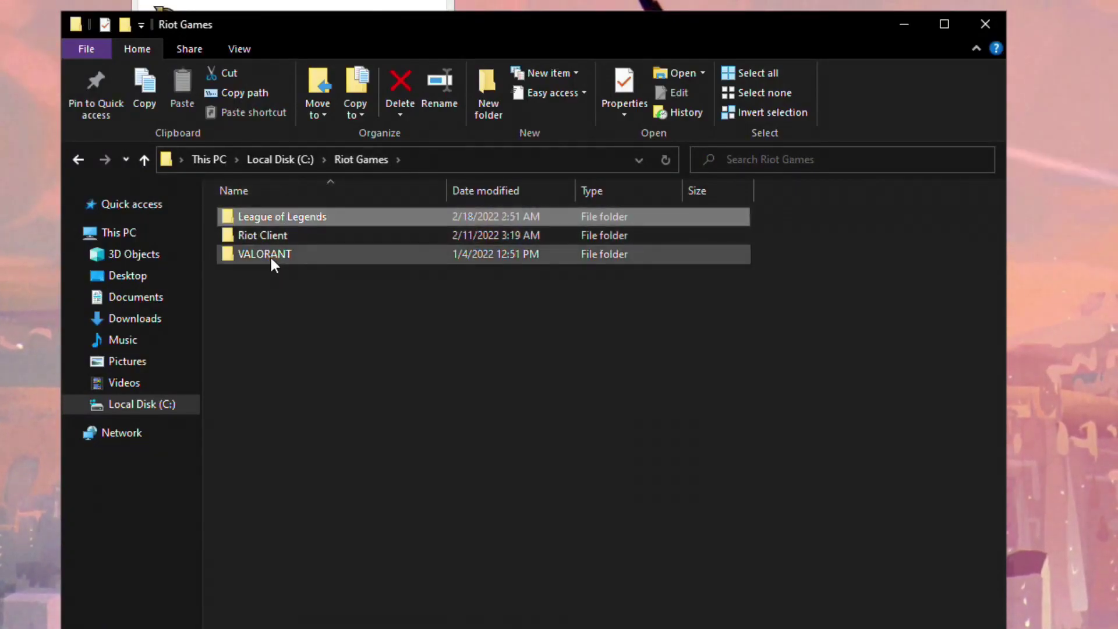
{"action": "double_click", "coordinate": [291, 217]}
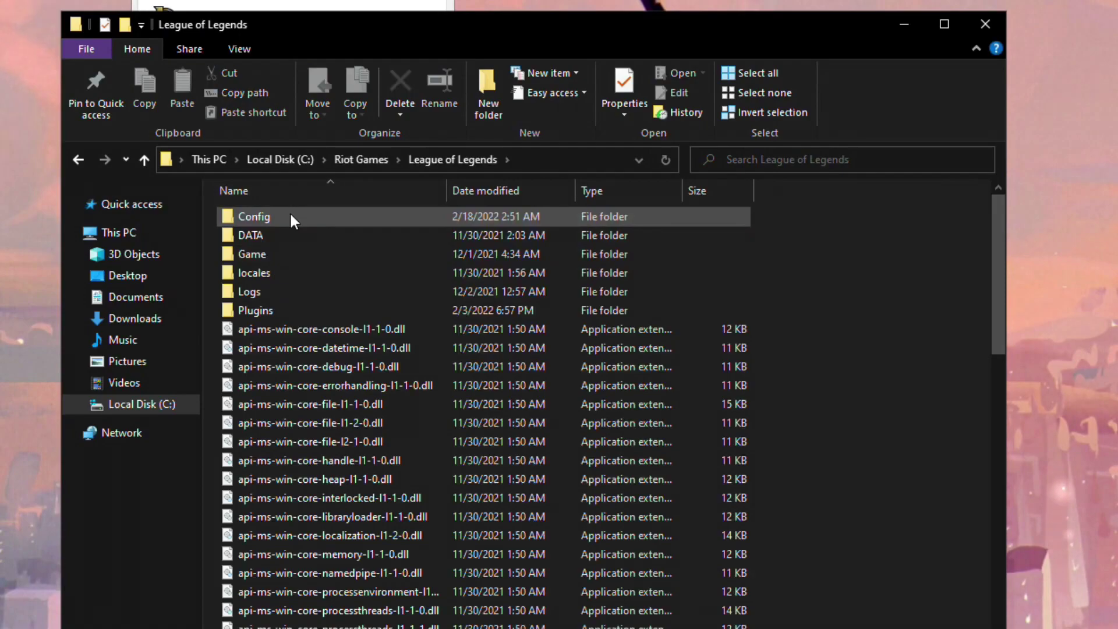
{"action": "scroll", "coordinate": [424, 351], "scroll_direction": "down", "scroll_amount": 3}
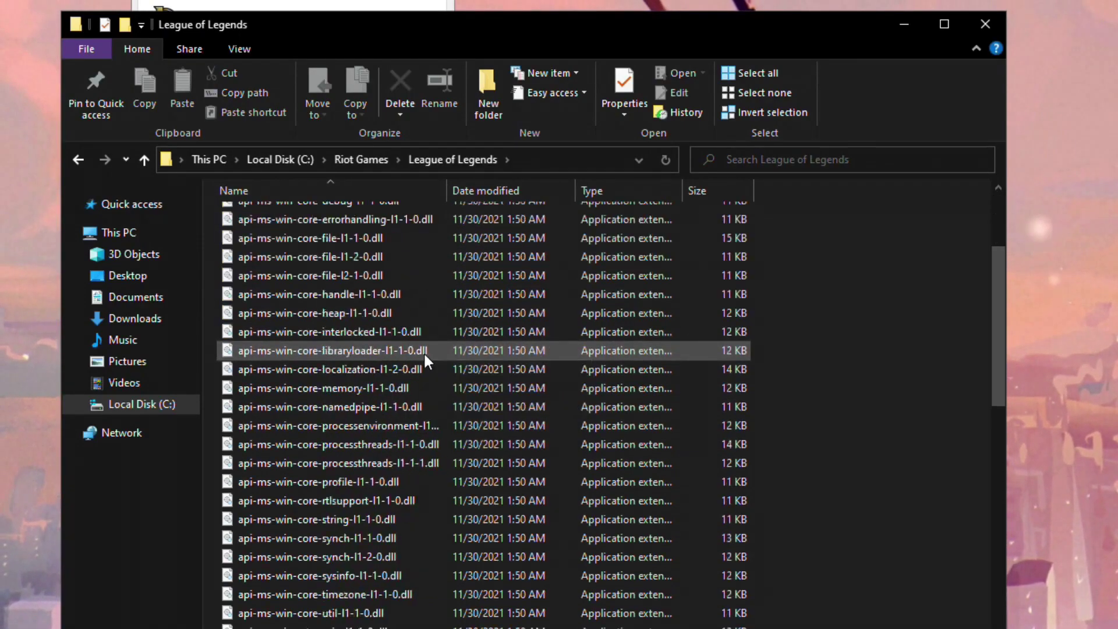
{"action": "scroll", "coordinate": [348, 431], "scroll_direction": "up", "scroll_amount": 1}
{"action": "scroll", "coordinate": [349, 432], "scroll_direction": "down", "scroll_amount": 11}
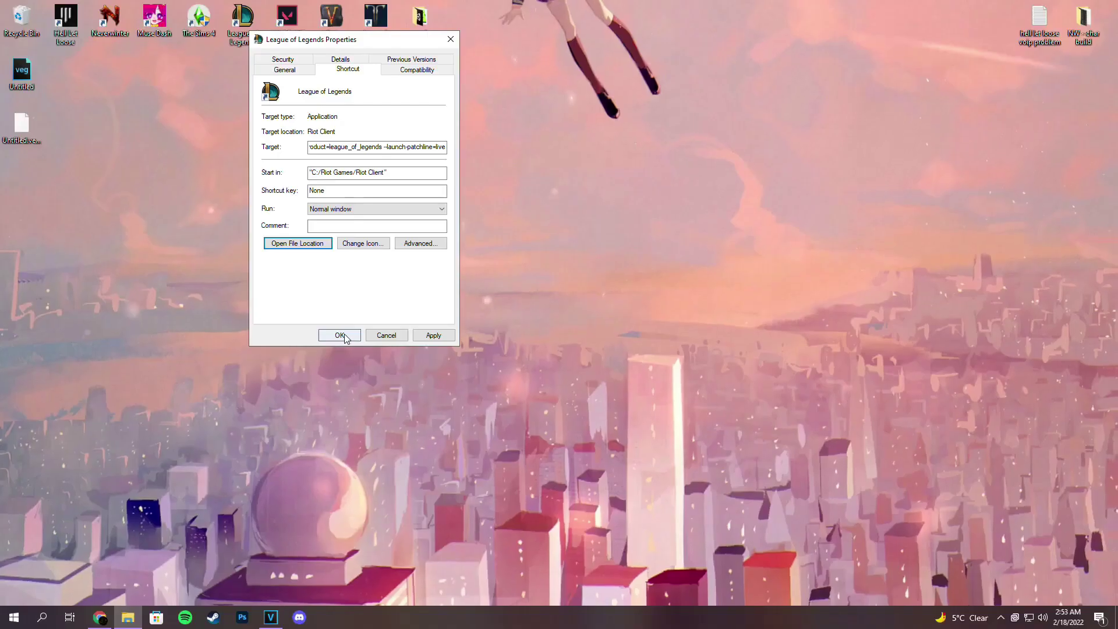
{"action": "left_click", "coordinate": [343, 332]}
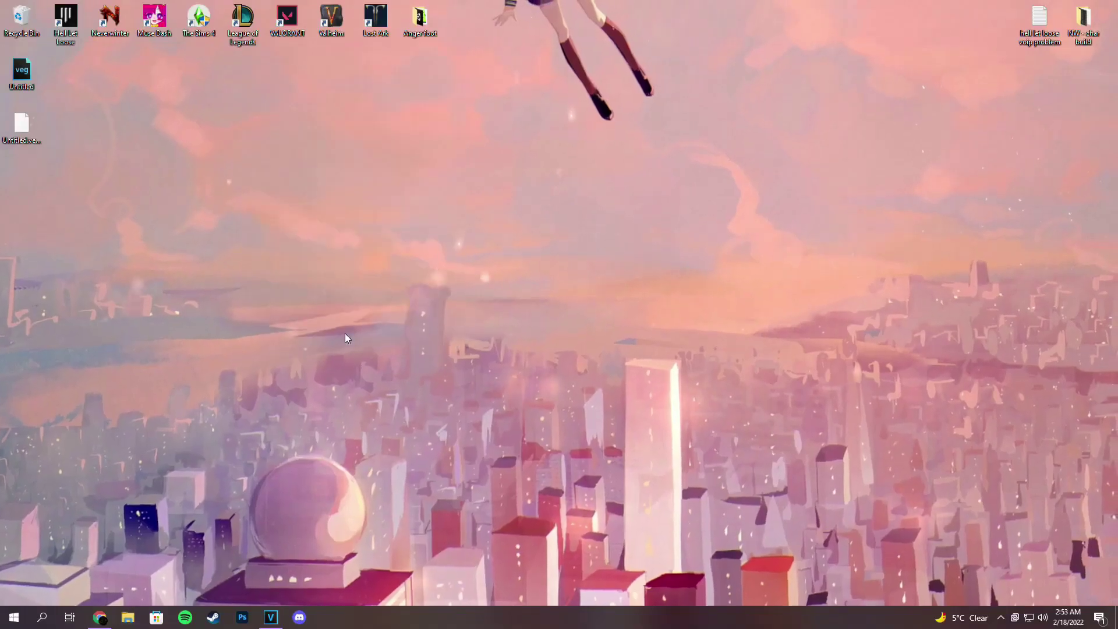
Browse in File Explorer from Local Disk (C:) through Riot Games to the League of Legends folder.
{"action": "left_click", "coordinate": [135, 622]}
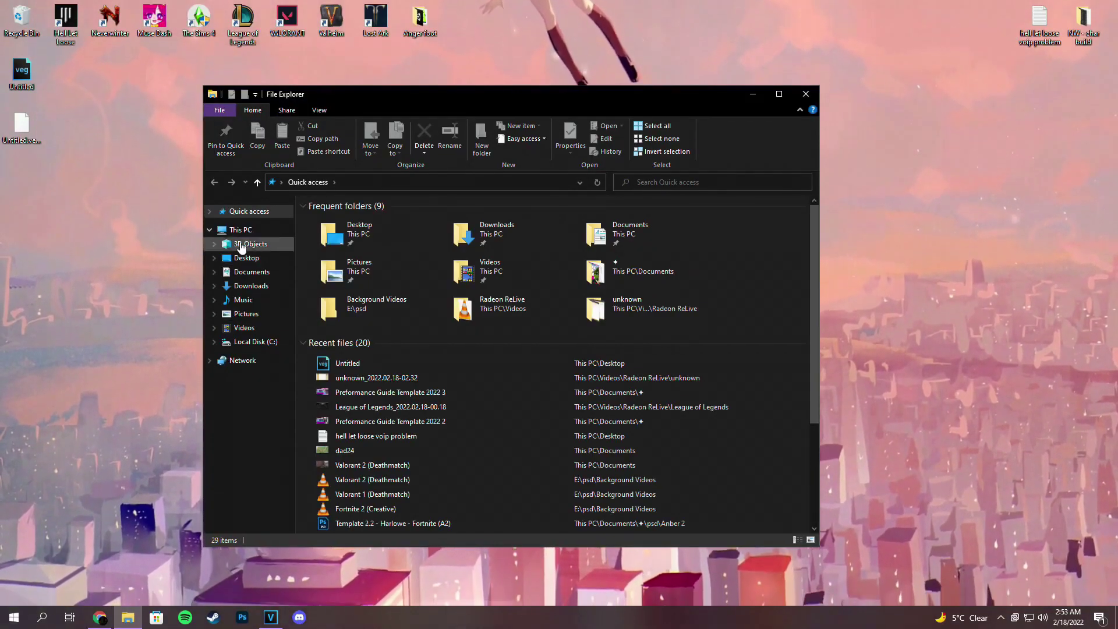
{"action": "left_click", "coordinate": [241, 232]}
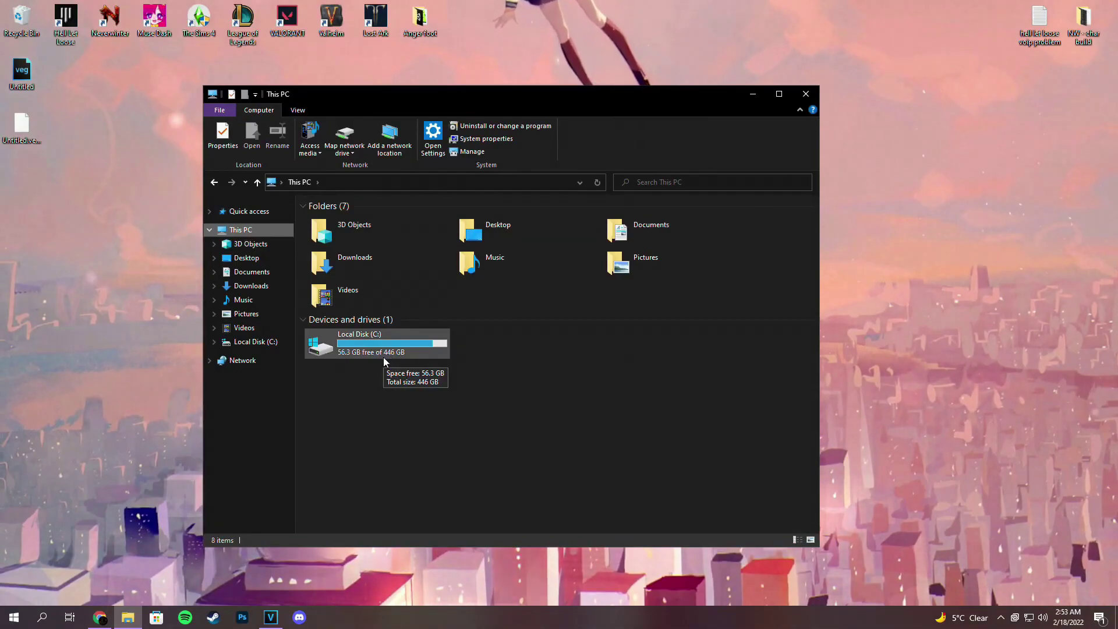
{"action": "double_click", "coordinate": [384, 357]}
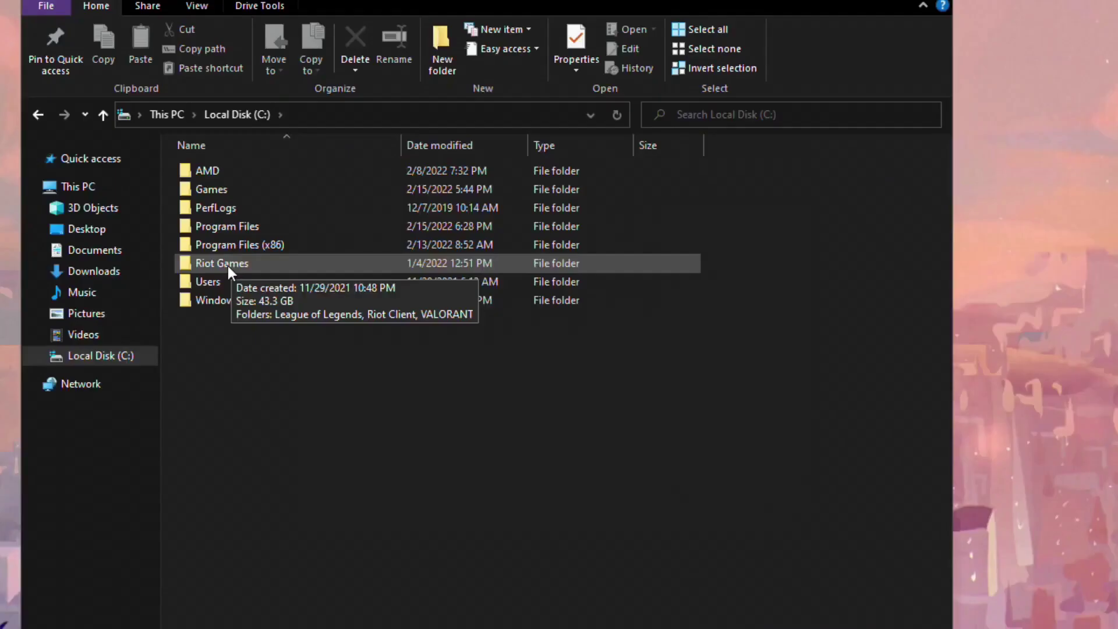
{"action": "double_click", "coordinate": [344, 283]}
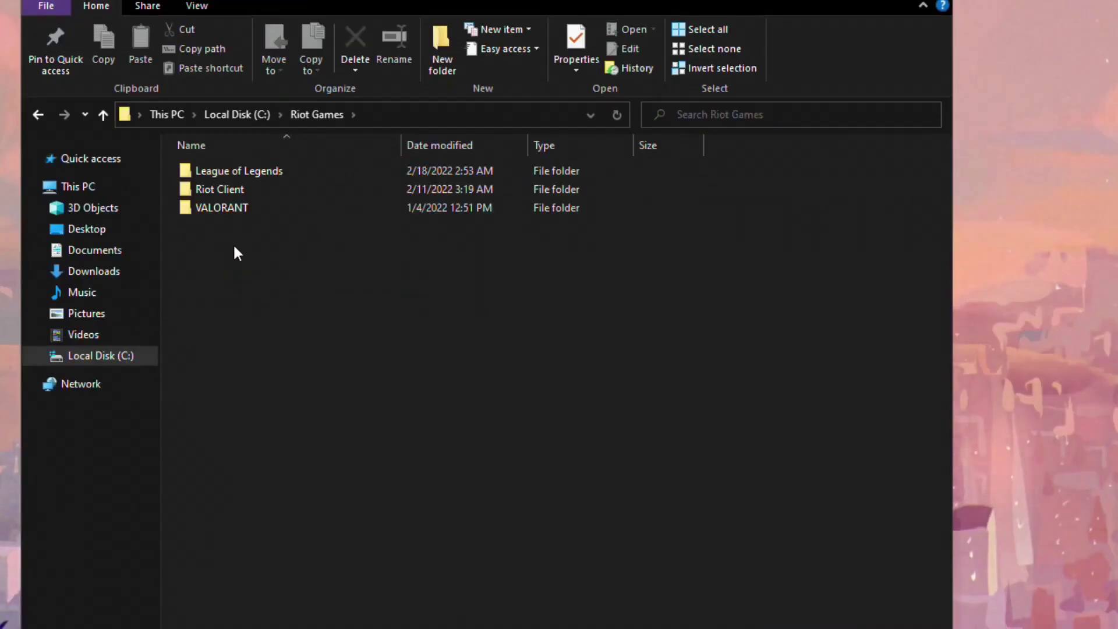
{"action": "double_click", "coordinate": [215, 173]}
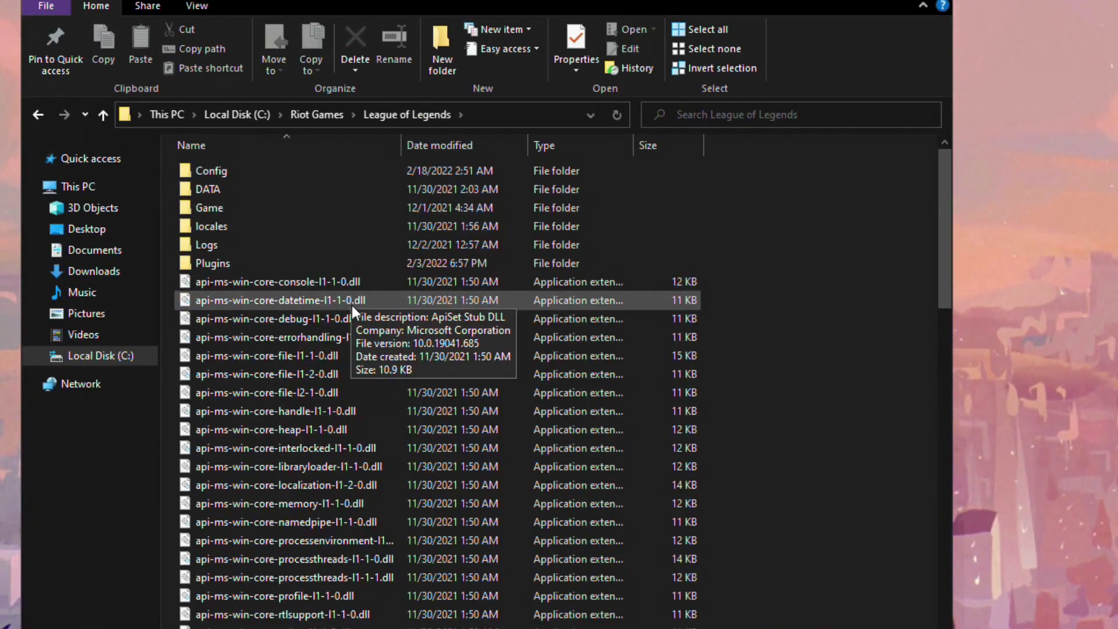
Create a shortcut of the LeagueClient application in the League of Legends folder and move it to the desktop.
{"action": "scroll", "coordinate": [351, 312], "scroll_direction": "down", "scroll_amount": 14}
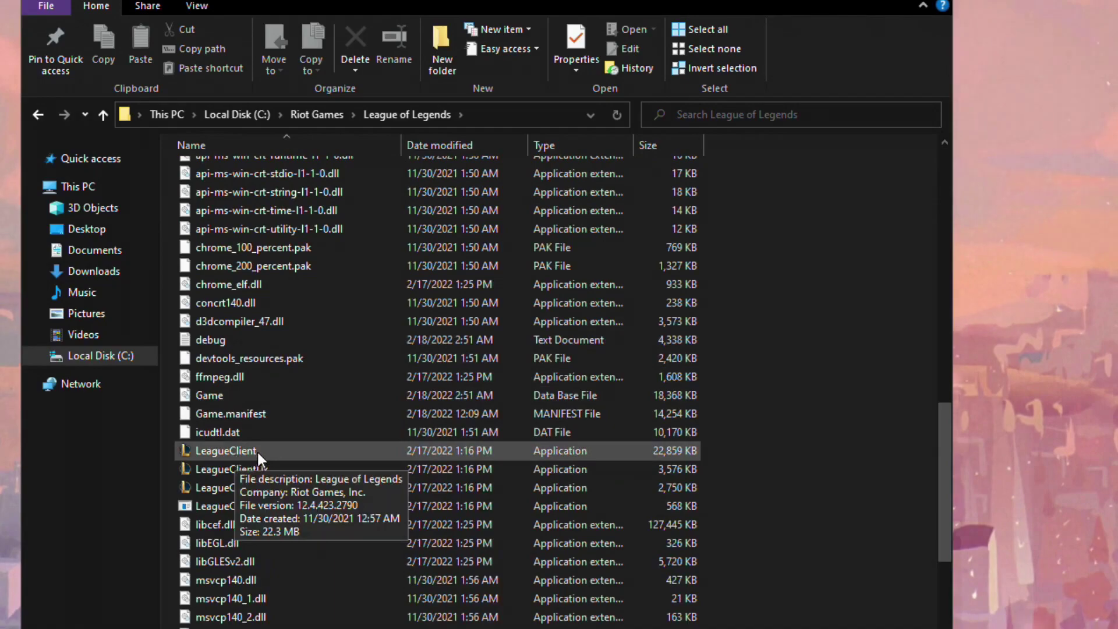
{"action": "right_click", "coordinate": [198, 458]}
{"action": "left_click", "coordinate": [246, 379]}
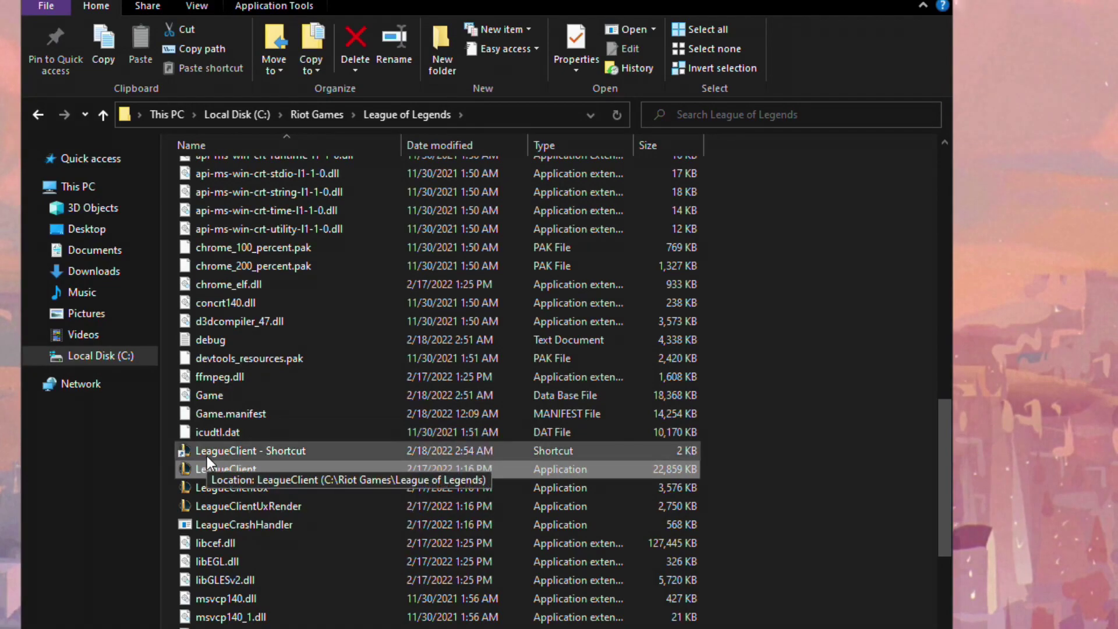
{"action": "left_click_drag", "start_coordinate": [207, 456], "coordinate": [11, 425]}
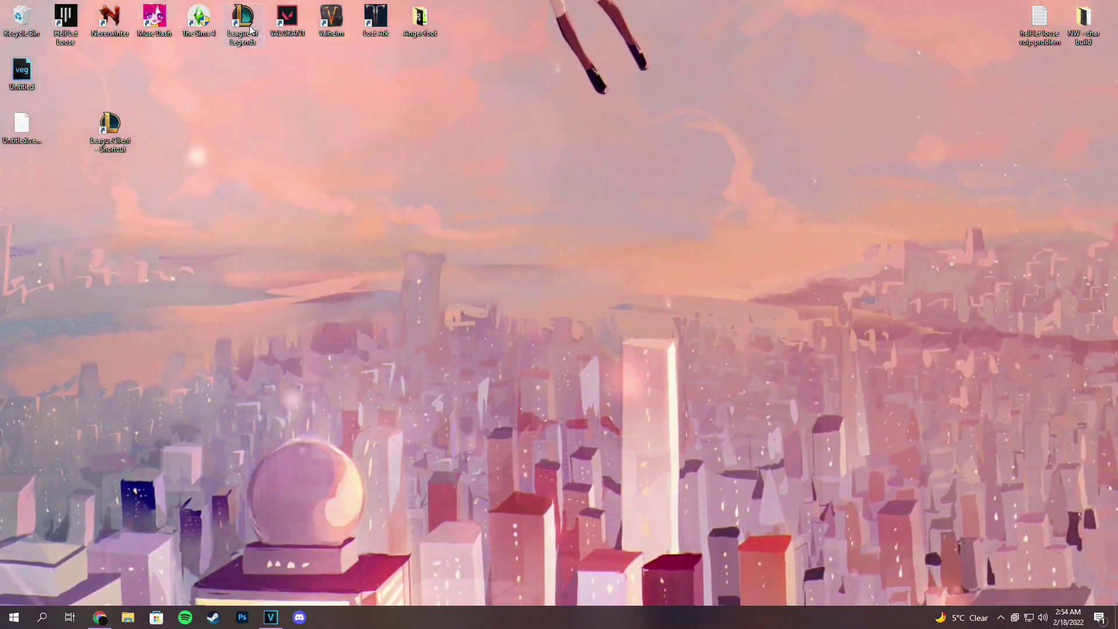
Delete the old League of Legends desktop shortcut and empty the Recycle Bin.
{"action": "left_click_drag", "start_coordinate": [252, 29], "coordinate": [22, 20]}
{"action": "right_click", "coordinate": [14, 24]}
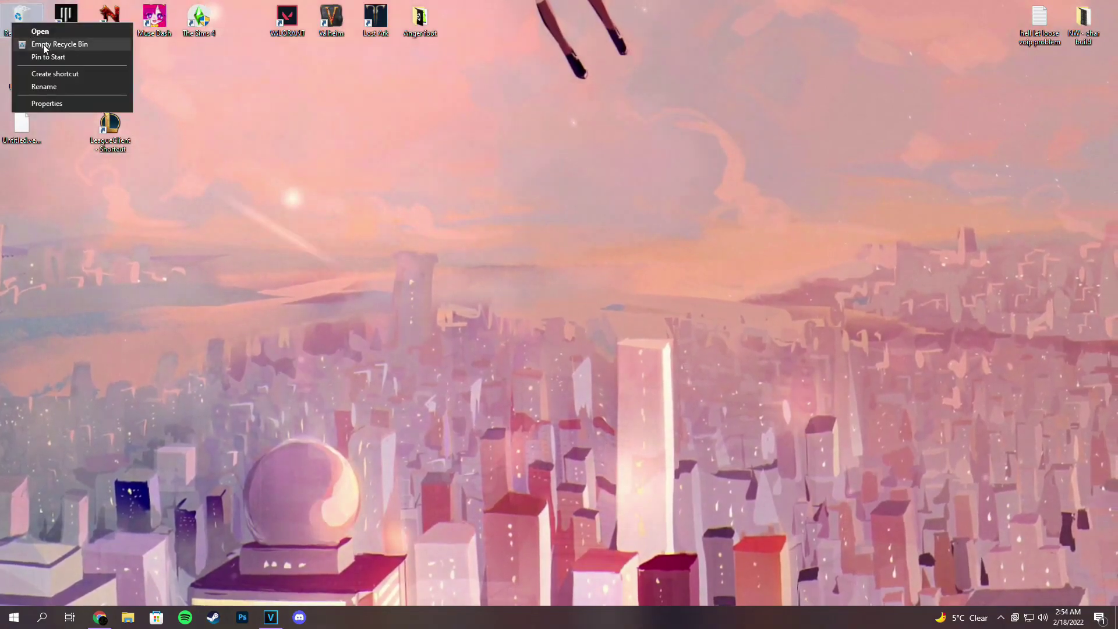
{"action": "left_click", "coordinate": [43, 48]}
Move the LeagueClient shortcut between The Sims 4 and VALORANT on the desktop and rename it League of Legends.
{"action": "left_click_drag", "start_coordinate": [110, 123], "coordinate": [241, 23]}
{"action": "right_click", "coordinate": [240, 23]}
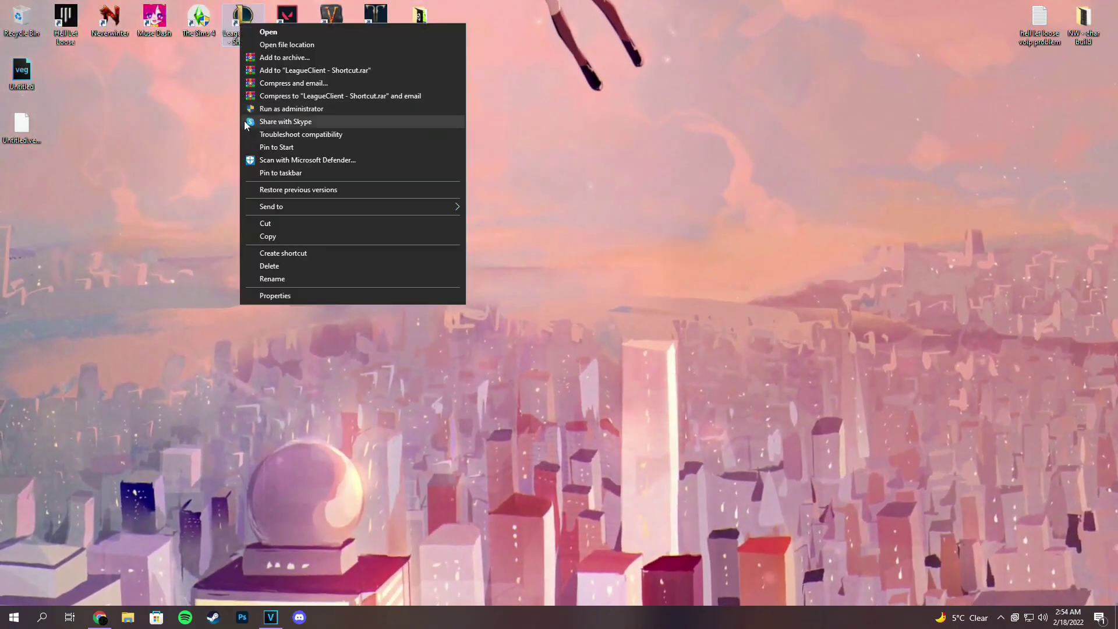
{"action": "left_click", "coordinate": [278, 280]}
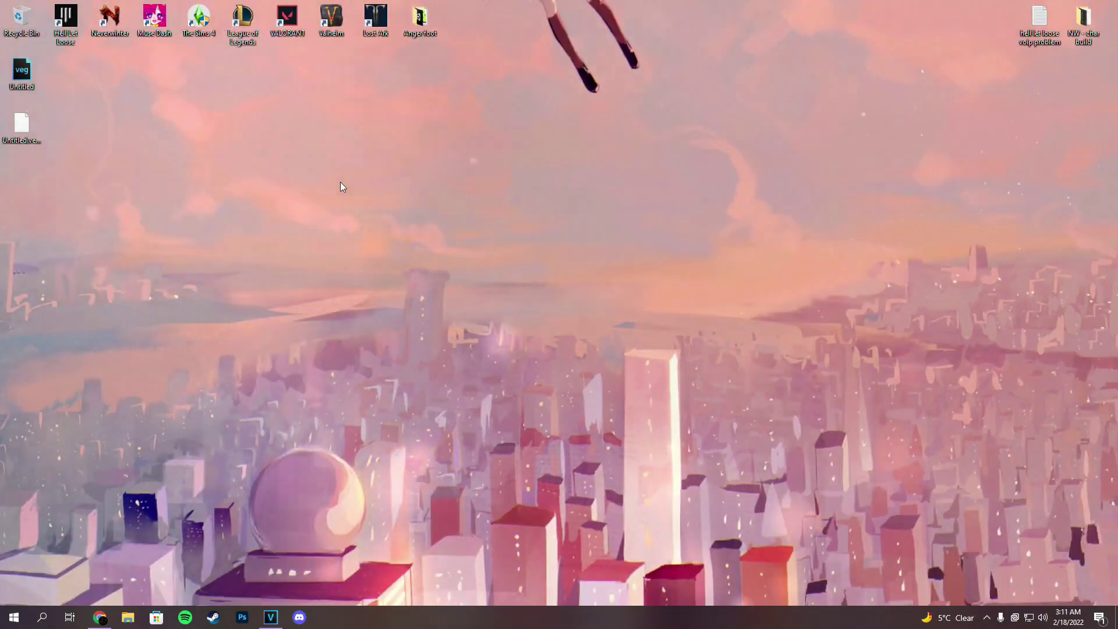
Append --locale=ko_KR after LeagueClient.exe" in the target of the League of Legends desktop shortcut and apply the change.
{"action": "right_click", "coordinate": [237, 33]}
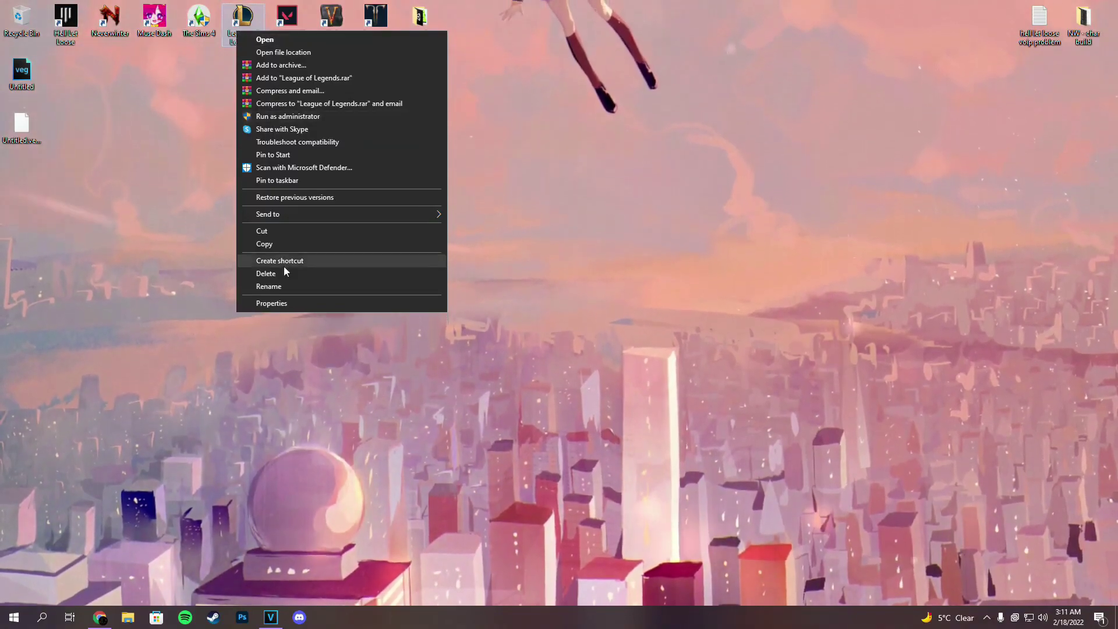
{"action": "left_click", "coordinate": [281, 303]}
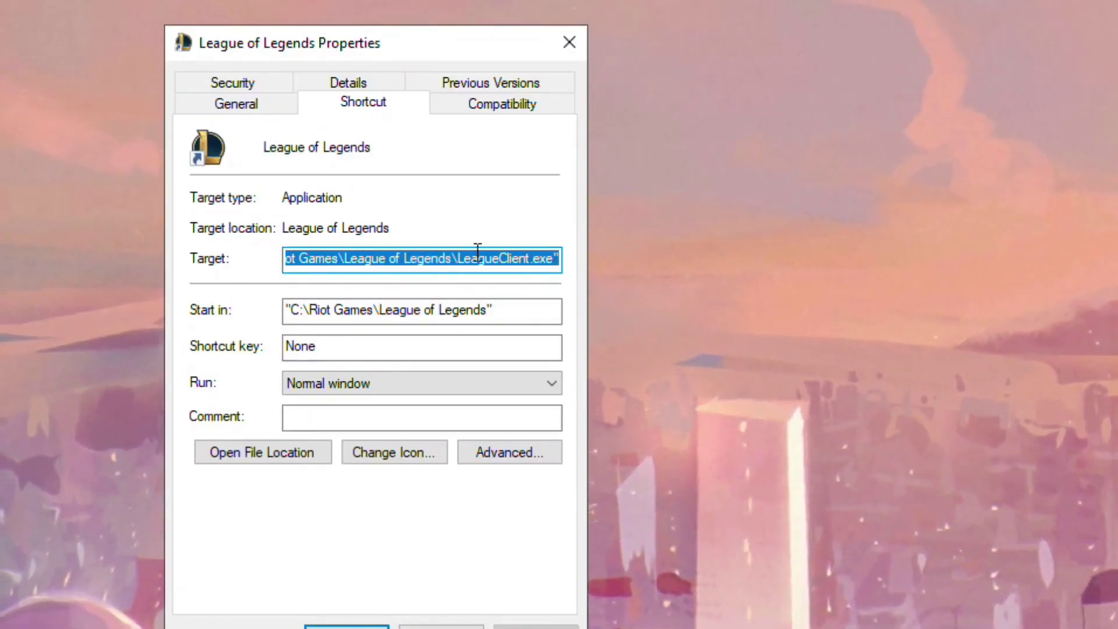
{"action": "left_click", "coordinate": [499, 258]}
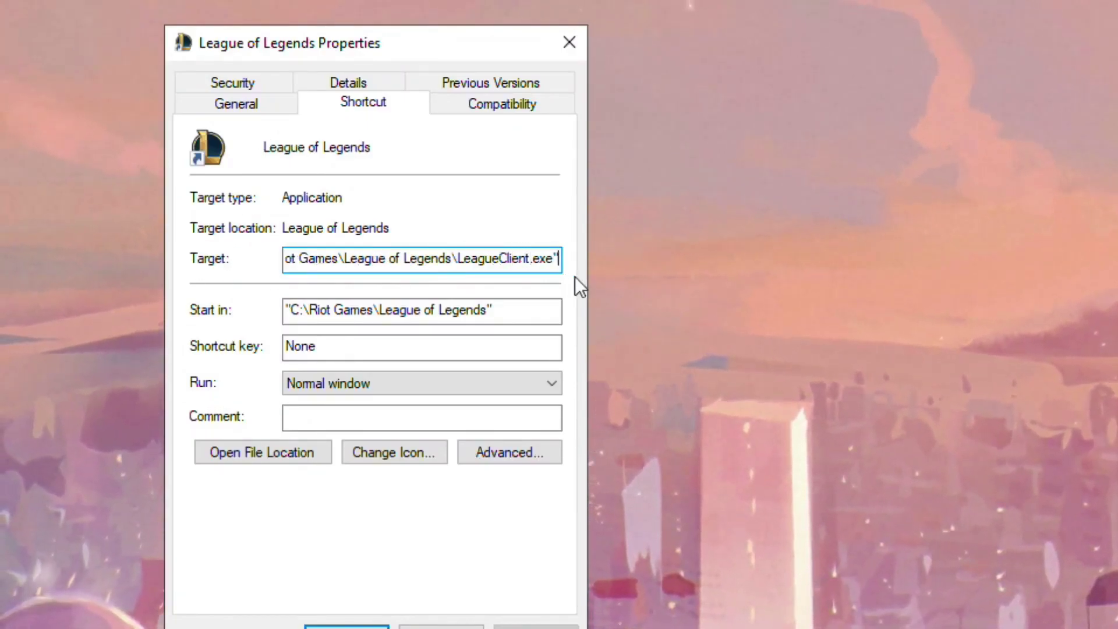
{"action": "type", "text": "-"}
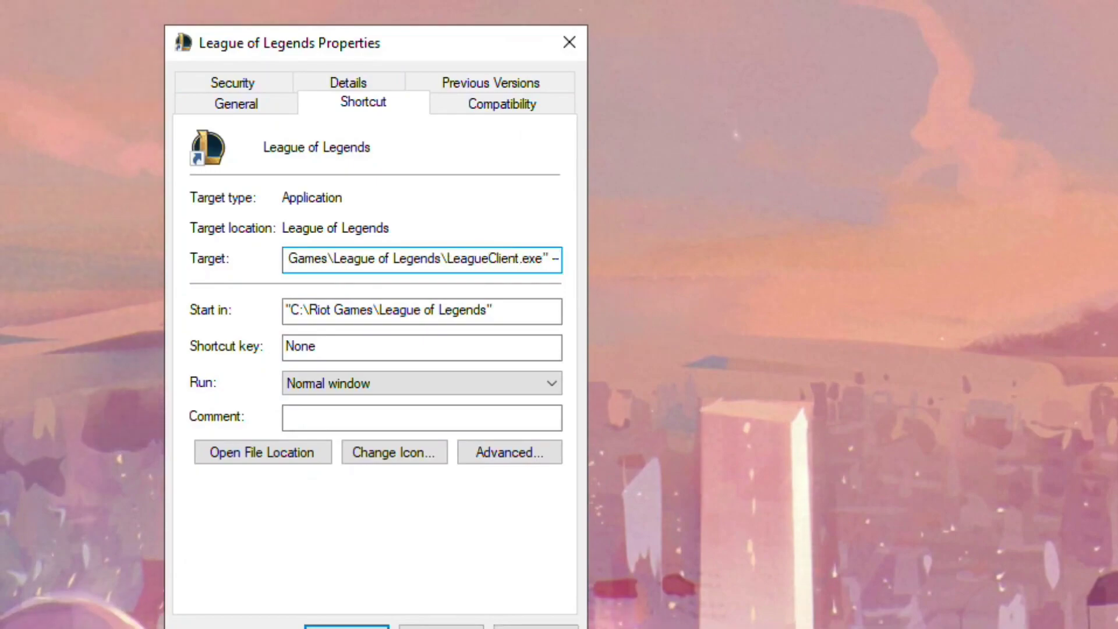
{"action": "type", "text": "-locale=k"}
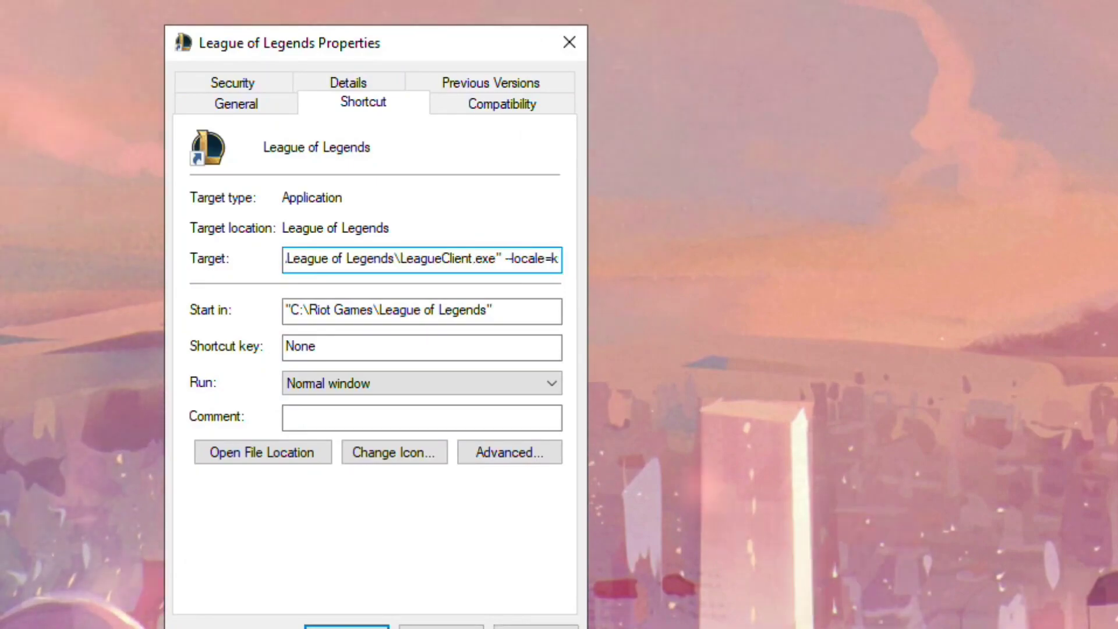
{"action": "type", "text": "o "}
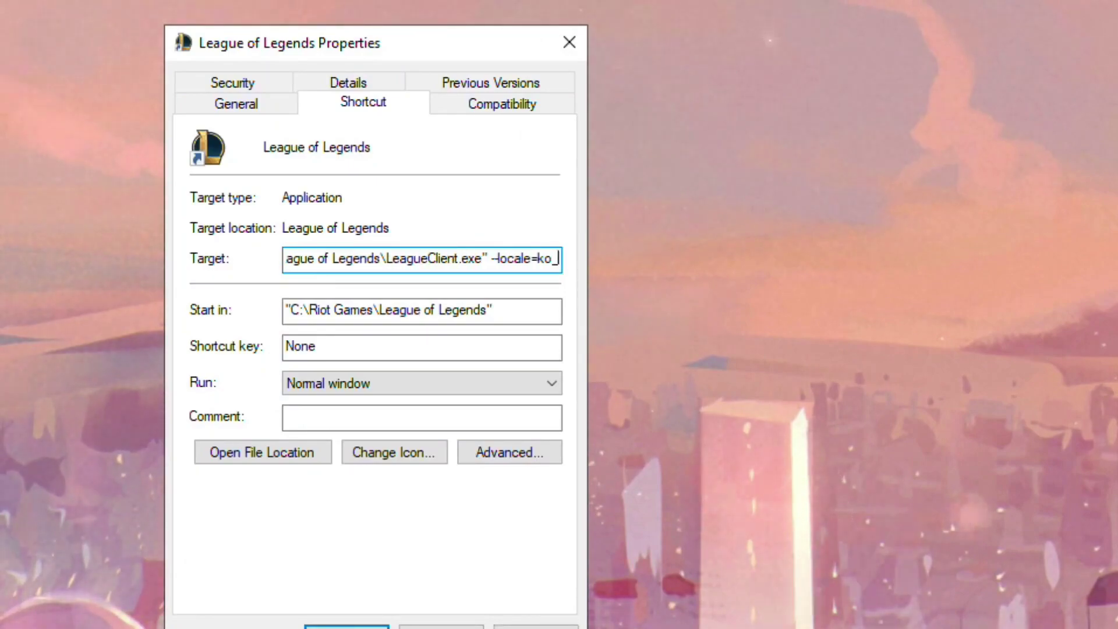
{"action": "type", "text": "KR"}
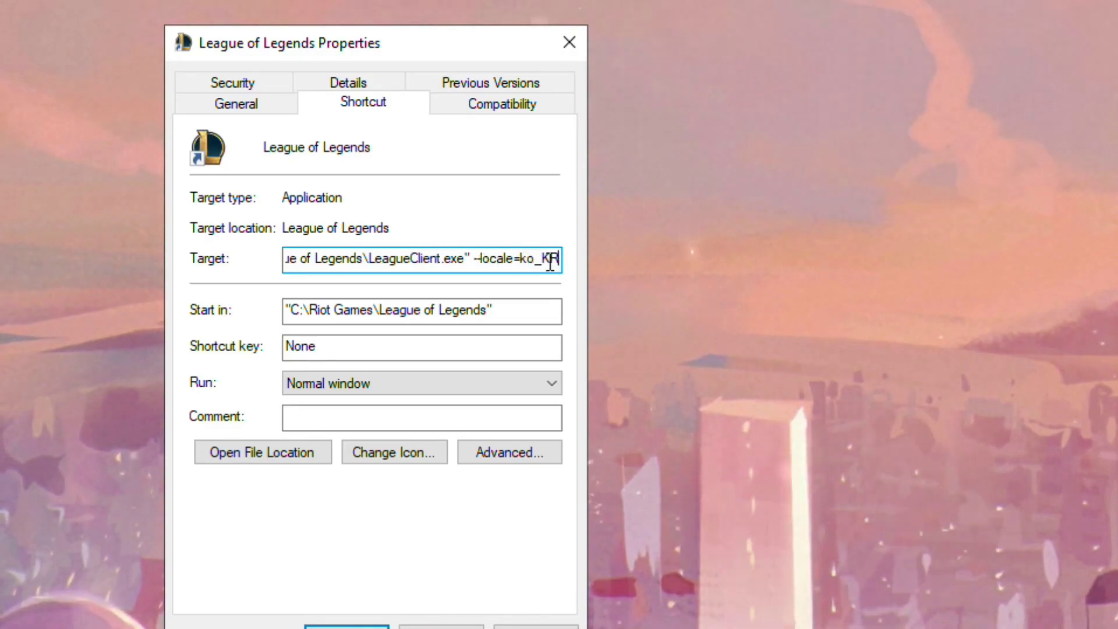
{"action": "left_click", "coordinate": [536, 627]}
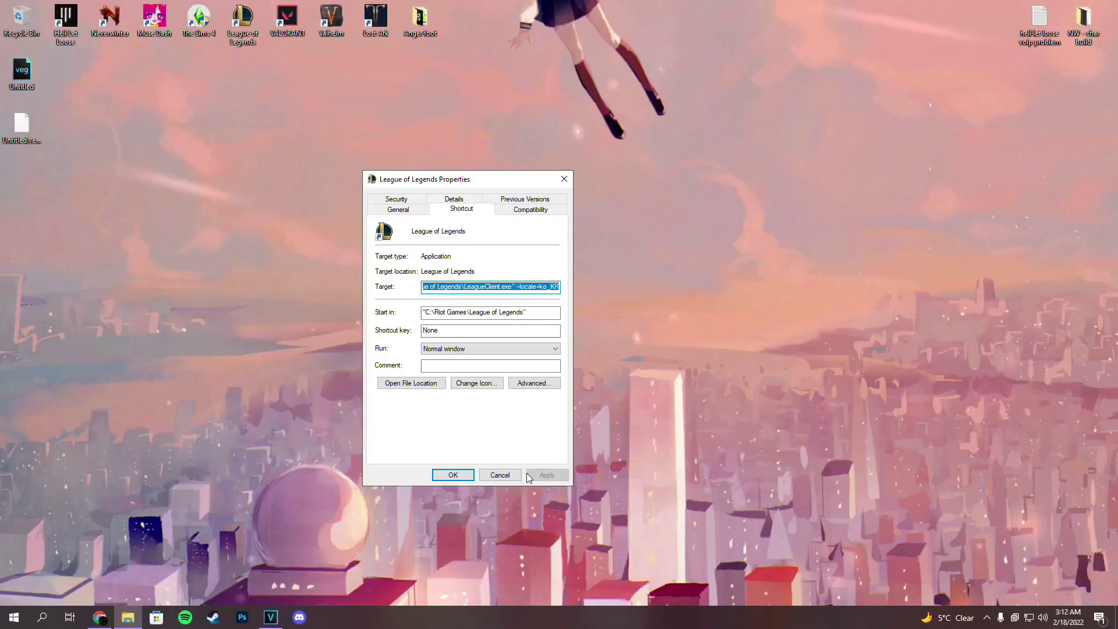
{"action": "left_click", "coordinate": [453, 475]}
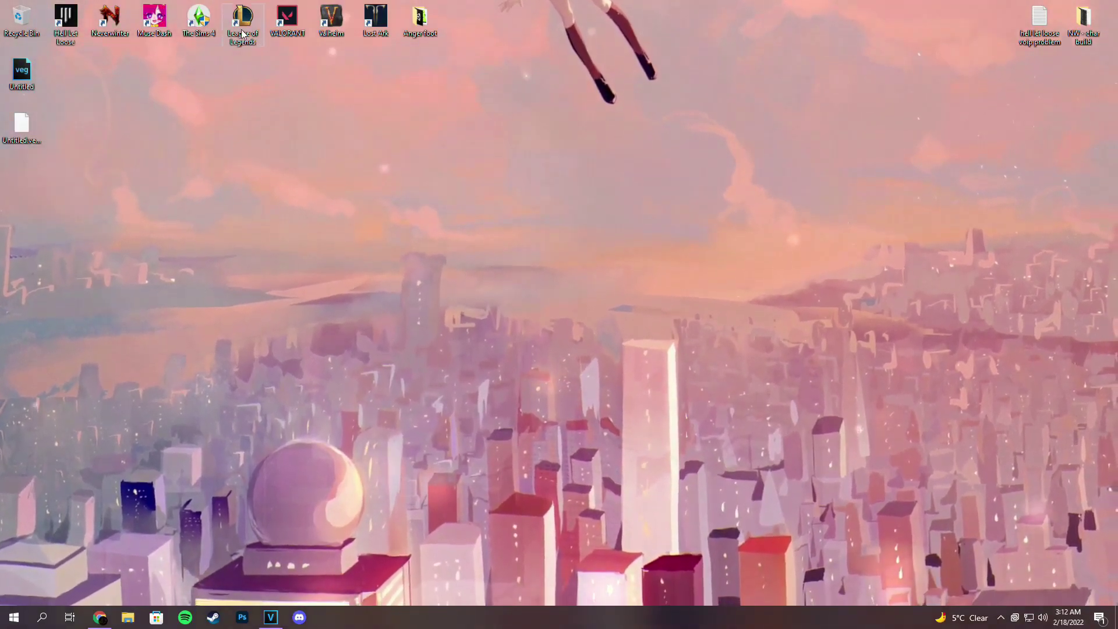
Launch the League of Legends client from its desktop shortcut to check the interface language.
{"action": "double_click", "coordinate": [241, 29]}
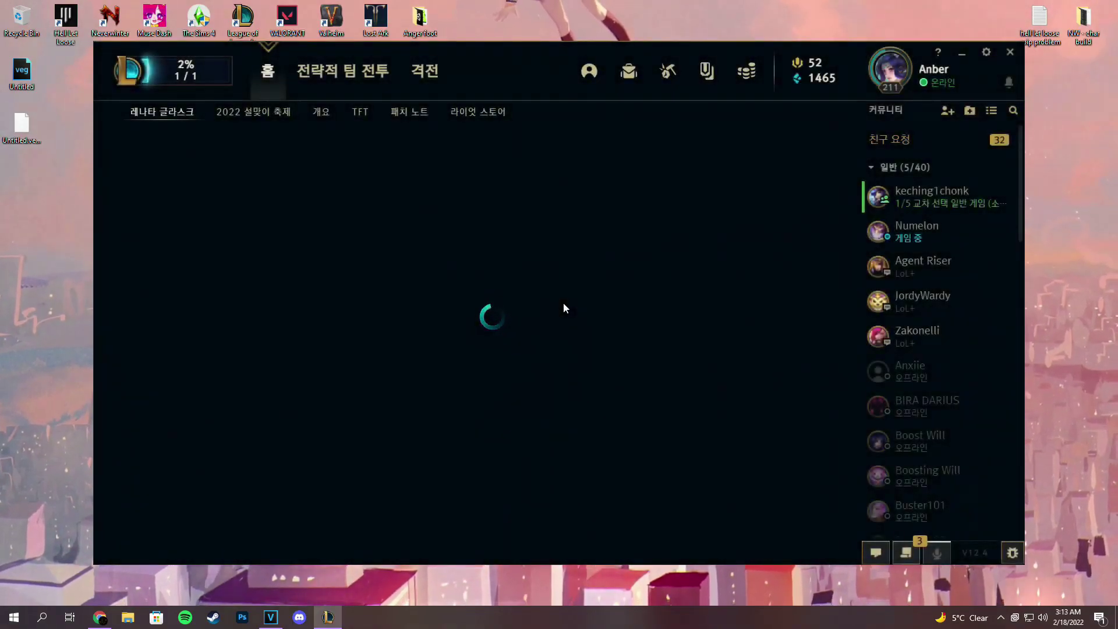
{"action": "mouse_move", "coordinate": [166, 63]}
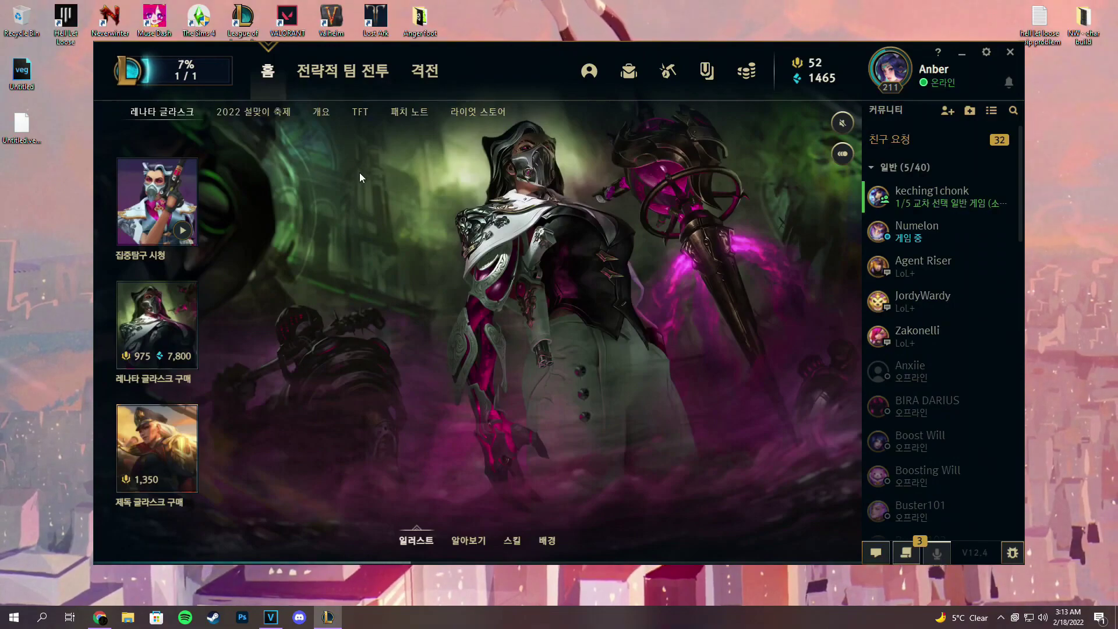
{"action": "mouse_move", "coordinate": [199, 78]}
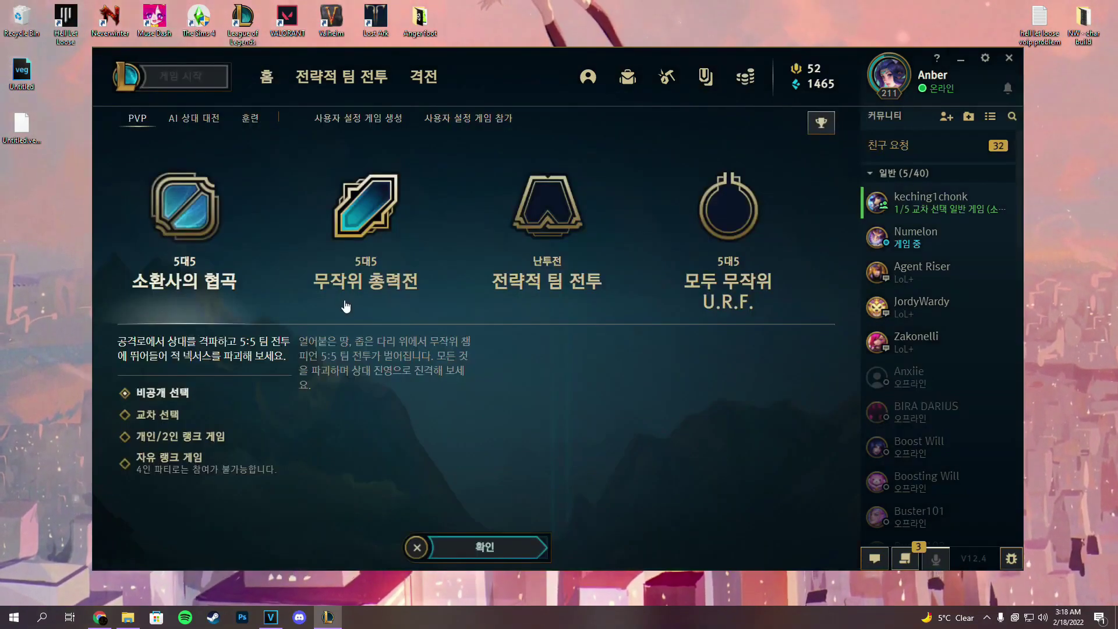
Create a custom game on Summoner's Rift (소환사의 협곡), add bots and start champion selection.
{"action": "left_click", "coordinate": [340, 118]}
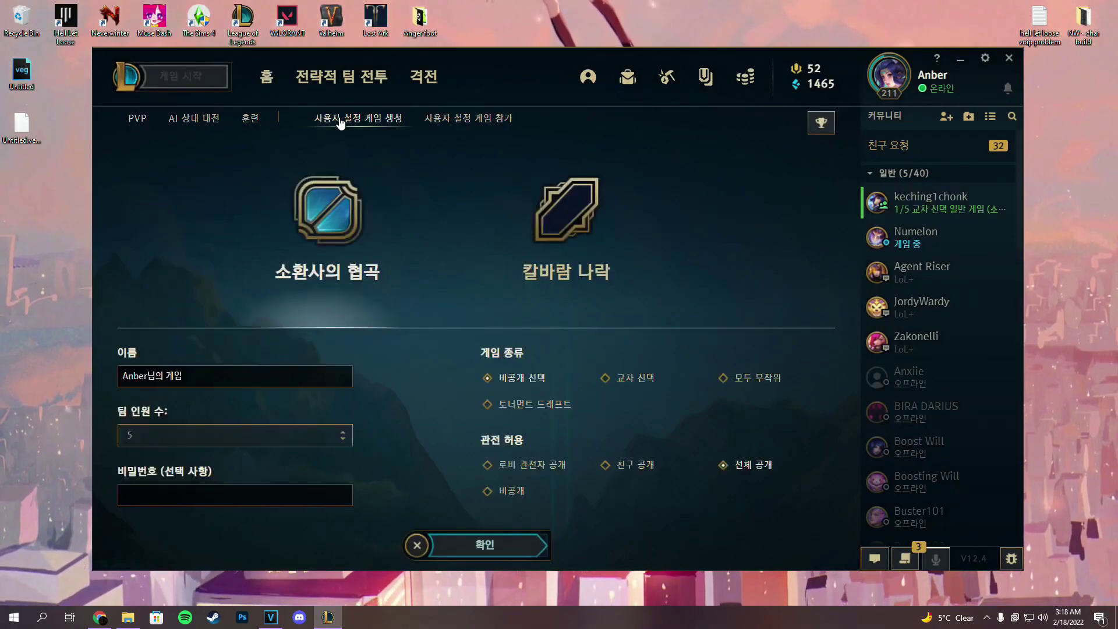
{"action": "left_click", "coordinate": [453, 545]}
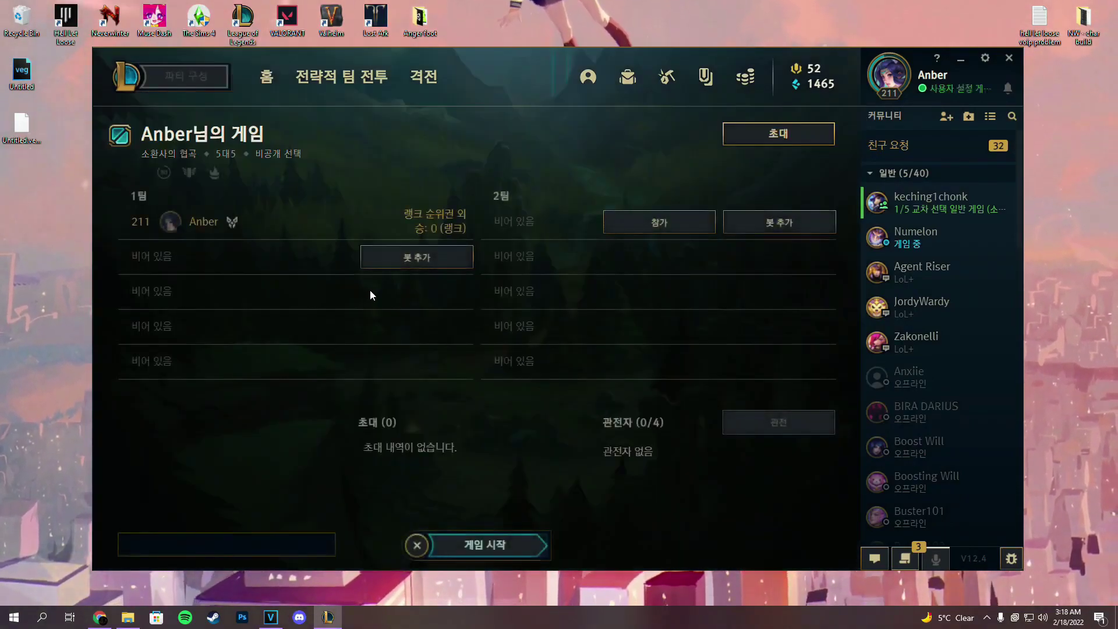
{"action": "left_click", "coordinate": [765, 226]}
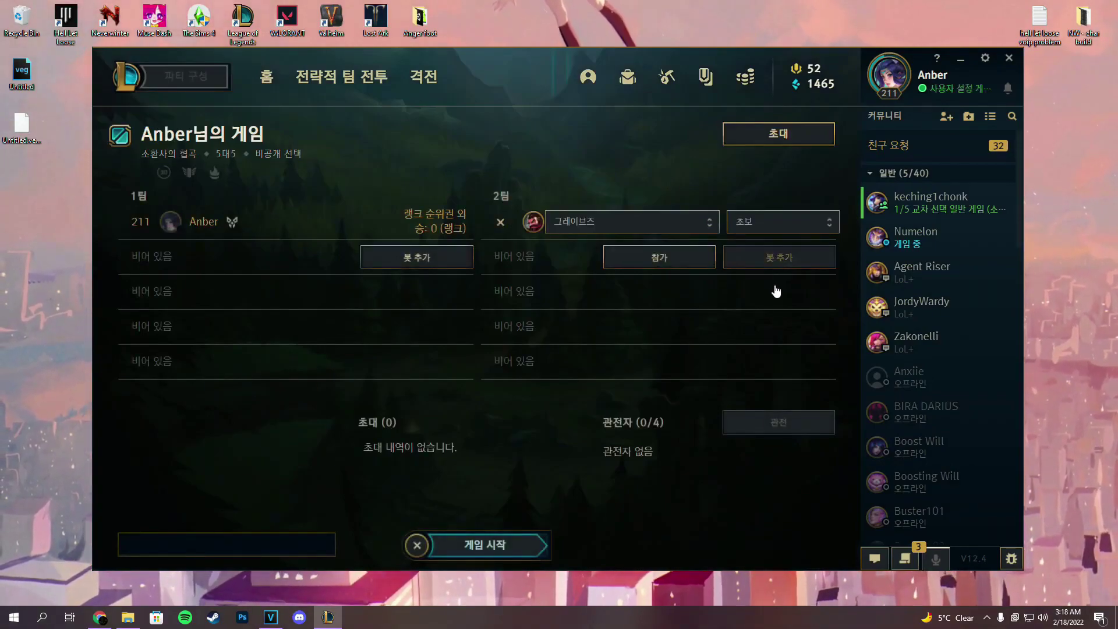
{"action": "left_click", "coordinate": [509, 533]}
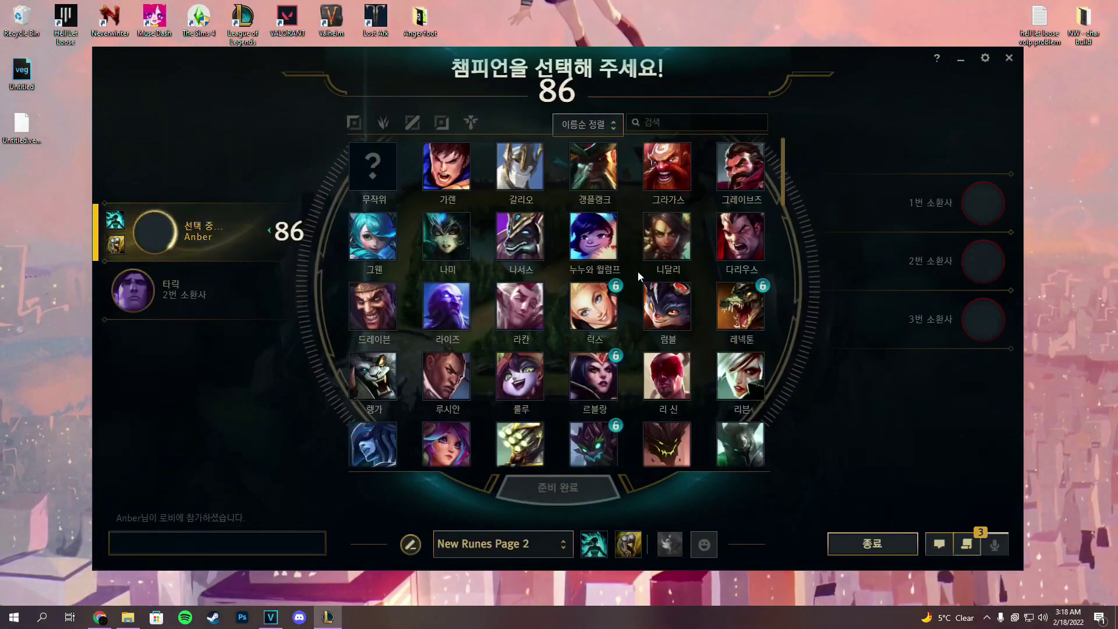
Filter the champions by top lane, lock in Irelia (이렐리아) and open the chroma choices of the 하이 눈 이렐리아 skin.
{"action": "scroll", "coordinate": [639, 276], "scroll_direction": "down", "scroll_amount": 10}
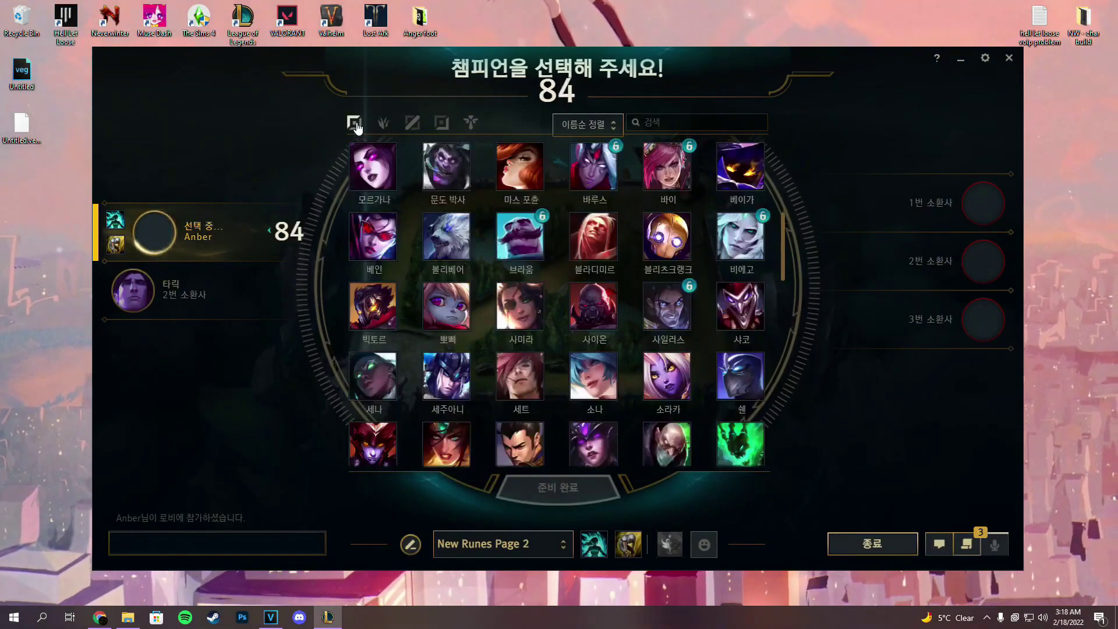
{"action": "left_click", "coordinate": [354, 124]}
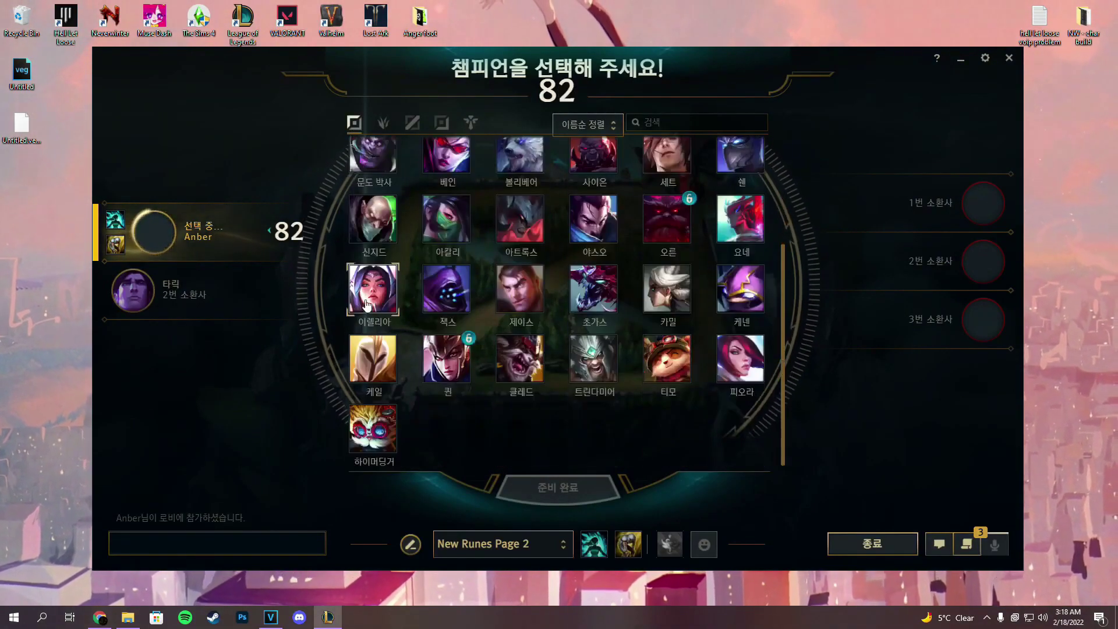
{"action": "left_click", "coordinate": [367, 304]}
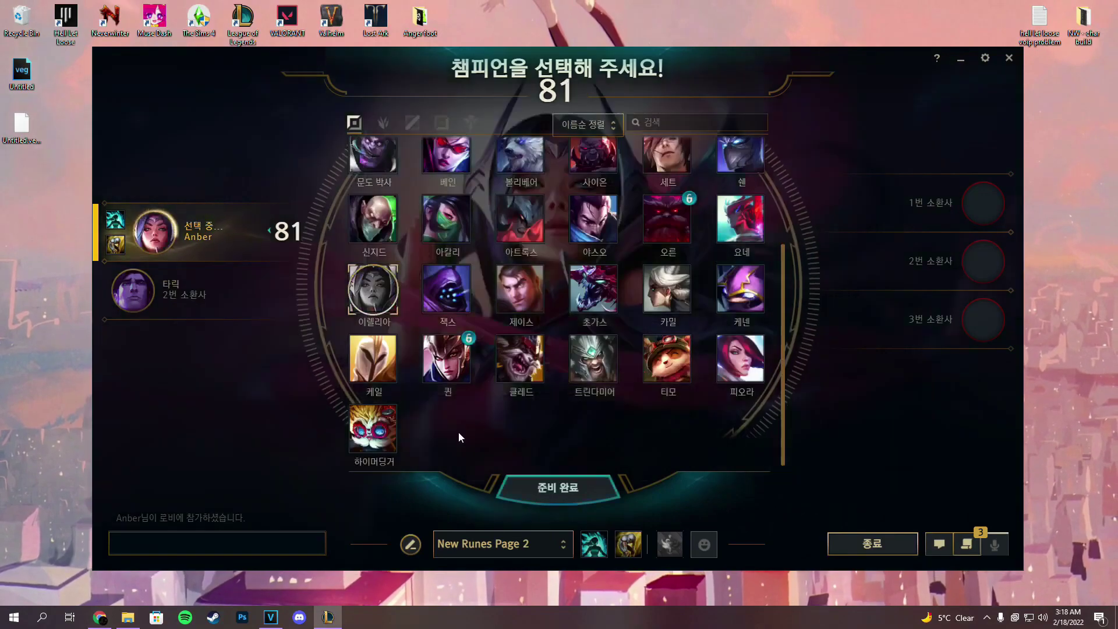
{"action": "left_click", "coordinate": [547, 488]}
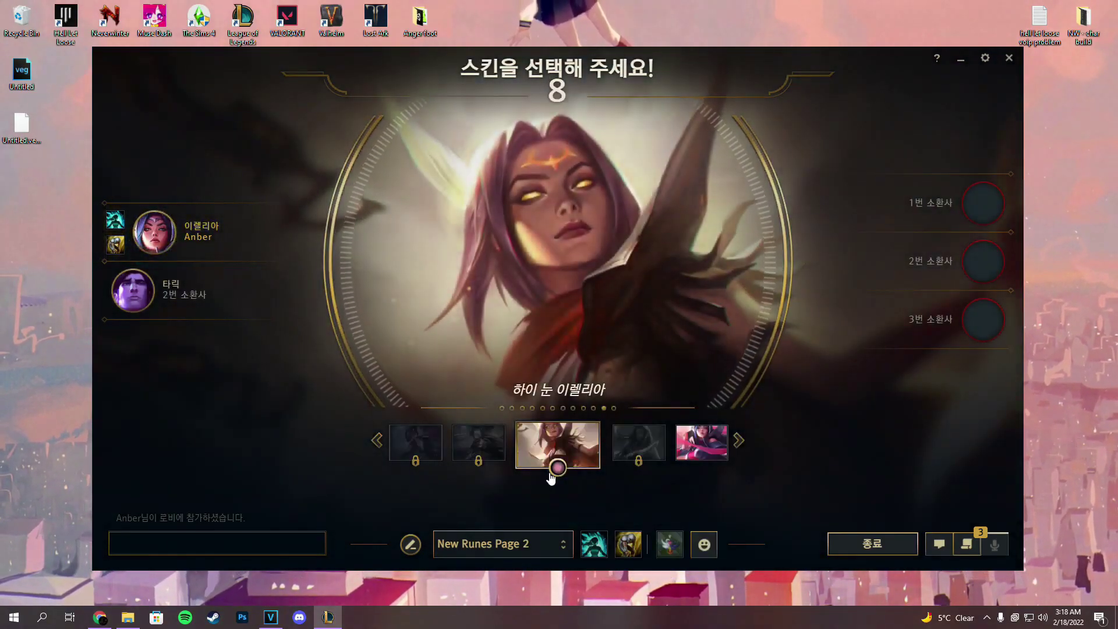
{"action": "left_click", "coordinate": [556, 468]}
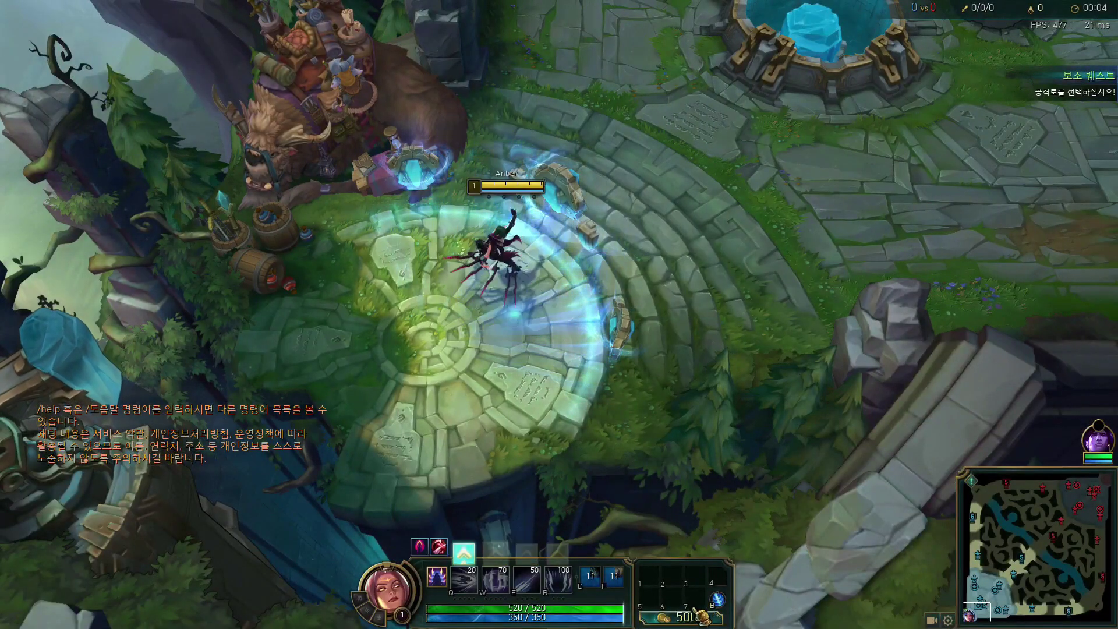
Open the in-game item shop and examine the description of the recommended item 몰락한 왕의 검.
{"action": "left_click", "coordinate": [697, 614]}
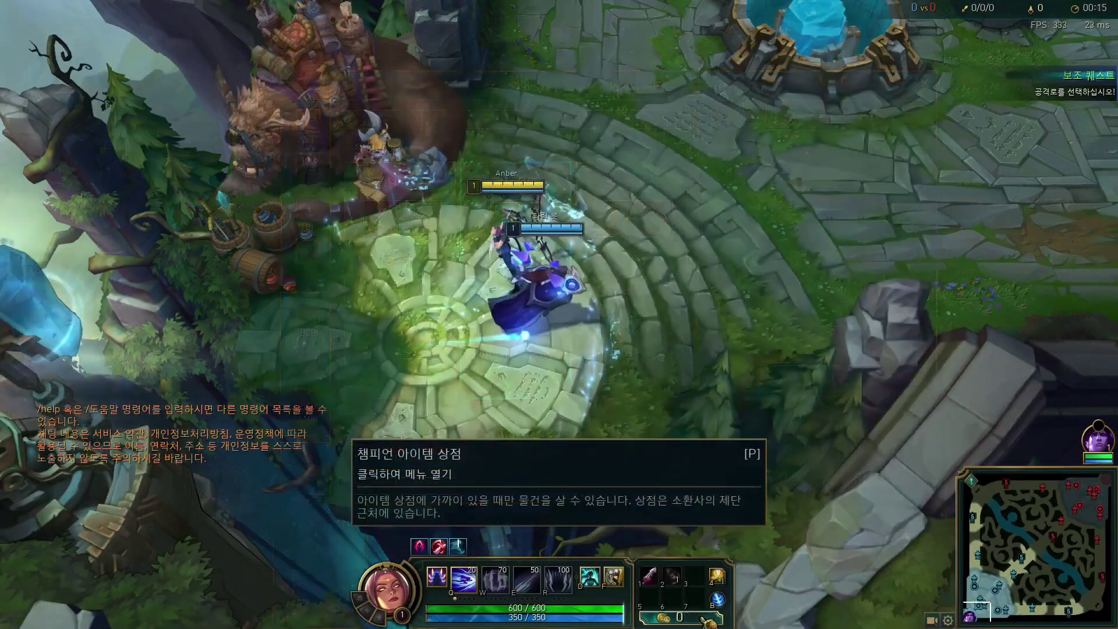
{"action": "left_click", "coordinate": [697, 614]}
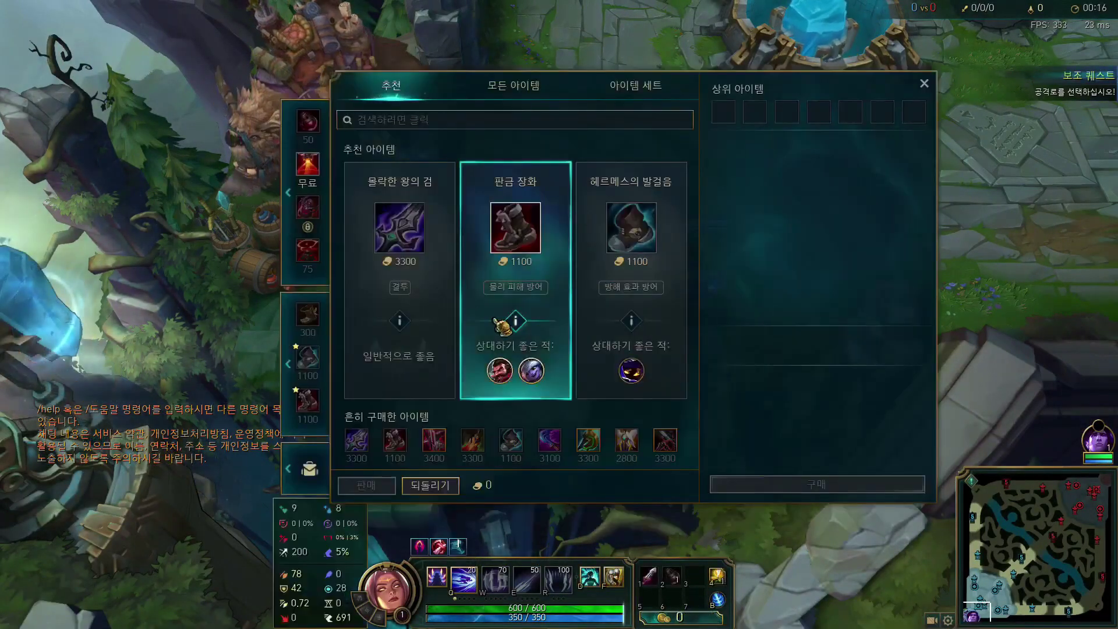
{"action": "mouse_move", "coordinate": [317, 246]}
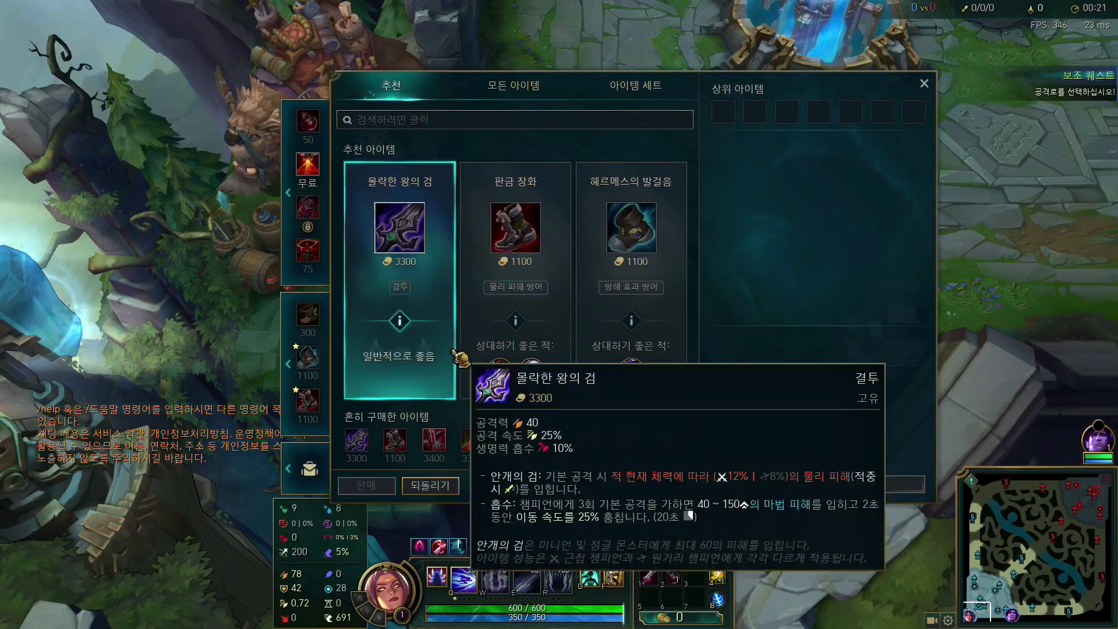
Close the item shop, lock the camera on the champion and walk from the fountain past the base turrets out of the base.
{"action": "key", "text": "Escape"}
{"action": "right_click", "coordinate": [778, 258]}
{"action": "key", "text": "y"}
{"action": "right_click", "coordinate": [740, 152]}
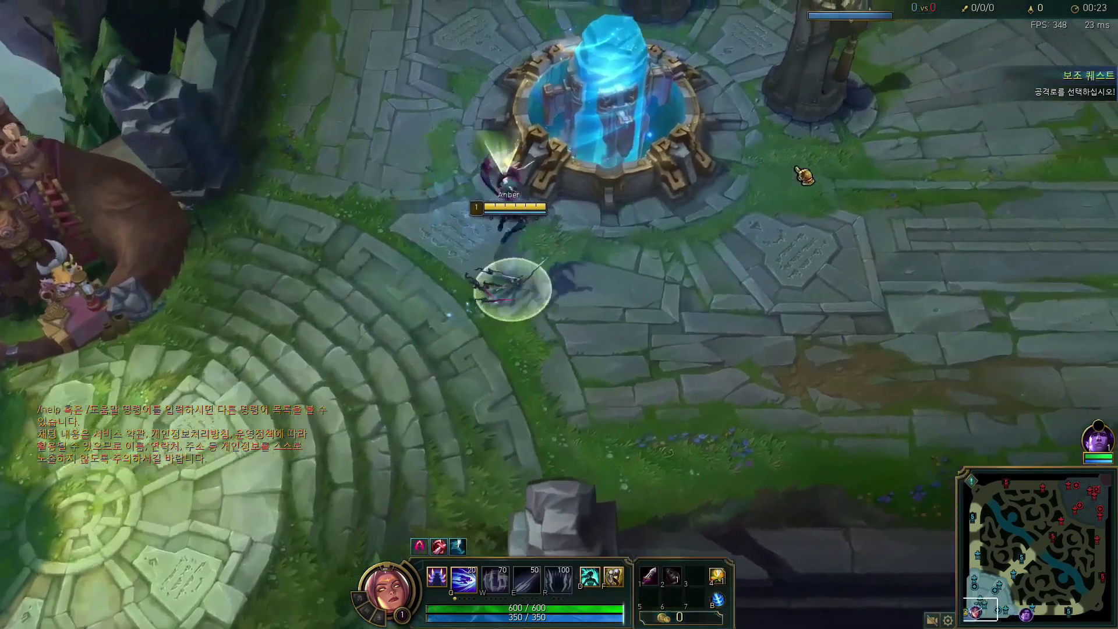
{"action": "right_click", "coordinate": [838, 153]}
{"action": "right_click", "coordinate": [1037, 547]}
{"action": "left_click", "coordinate": [717, 581]}
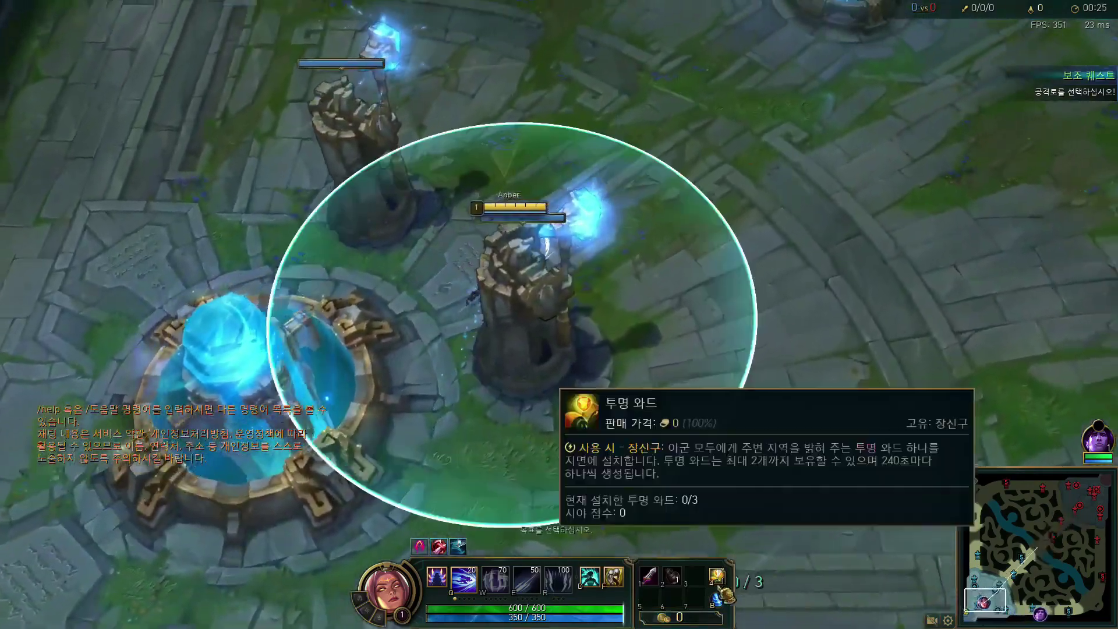
{"action": "right_click", "coordinate": [686, 237]}
{"action": "right_click", "coordinate": [783, 107]}
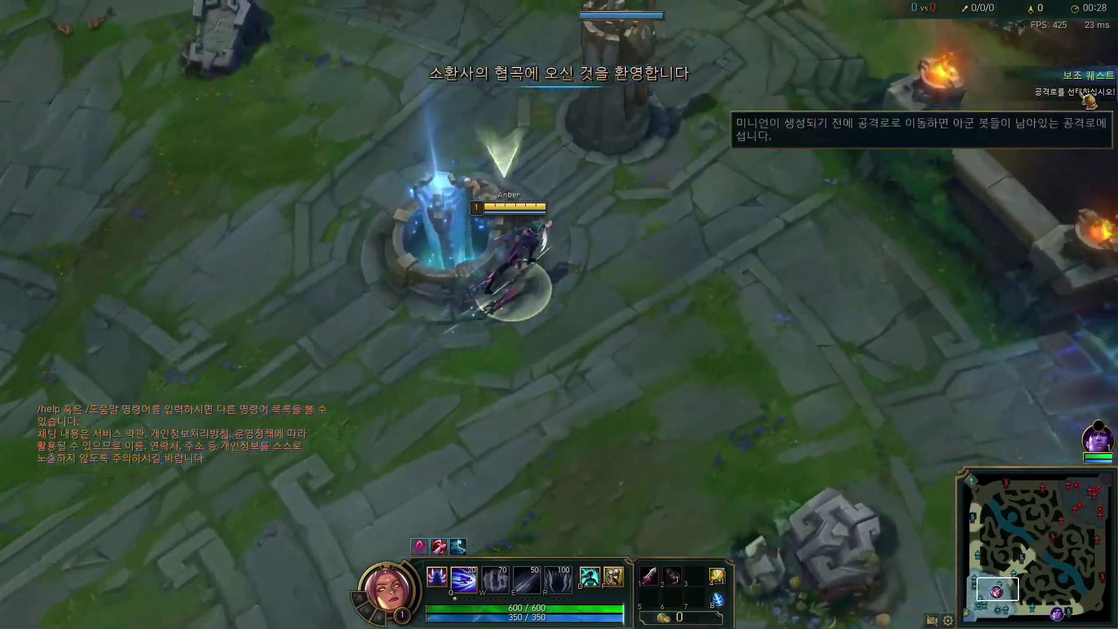
{"action": "right_click", "coordinate": [725, 53]}
{"action": "right_click", "coordinate": [821, 48]}
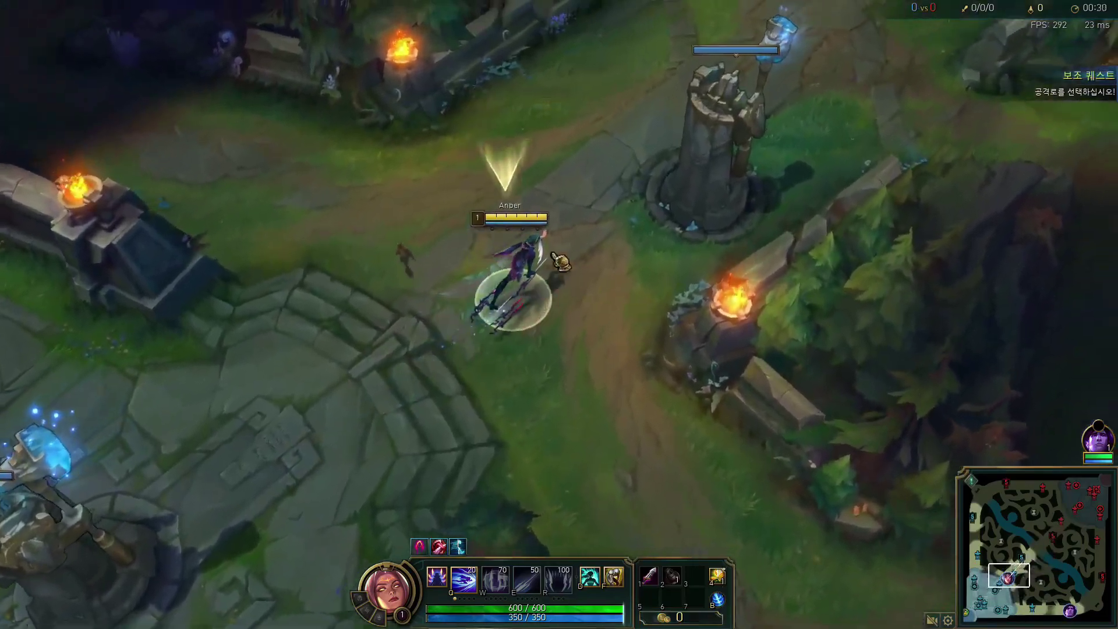
{"action": "right_click", "coordinate": [807, 82]}
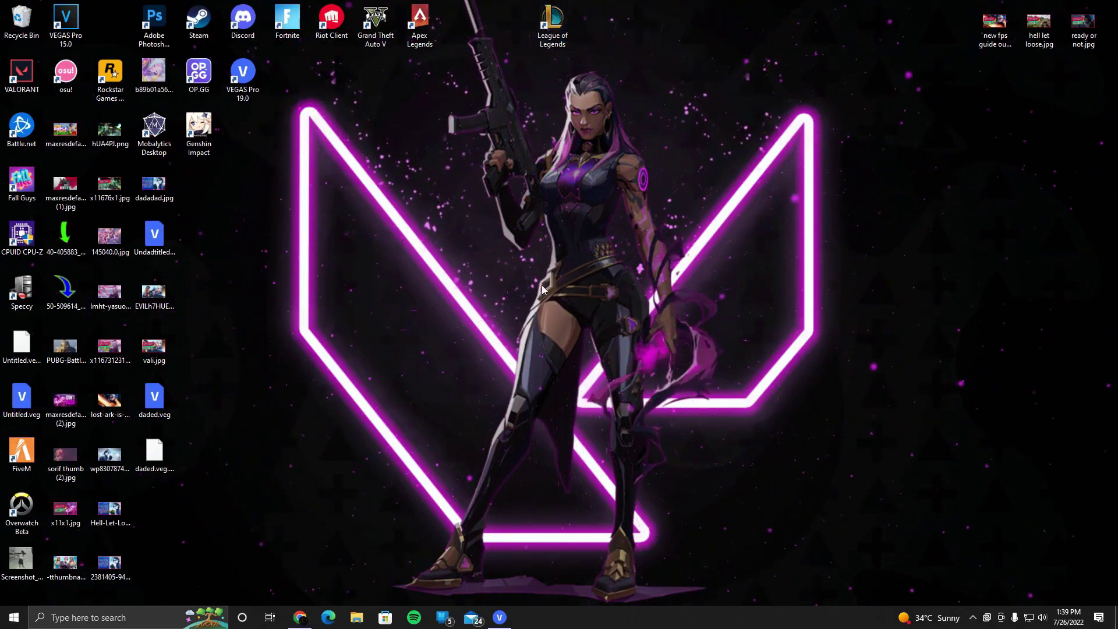
{"action": "right_click", "coordinate": [552, 36]}
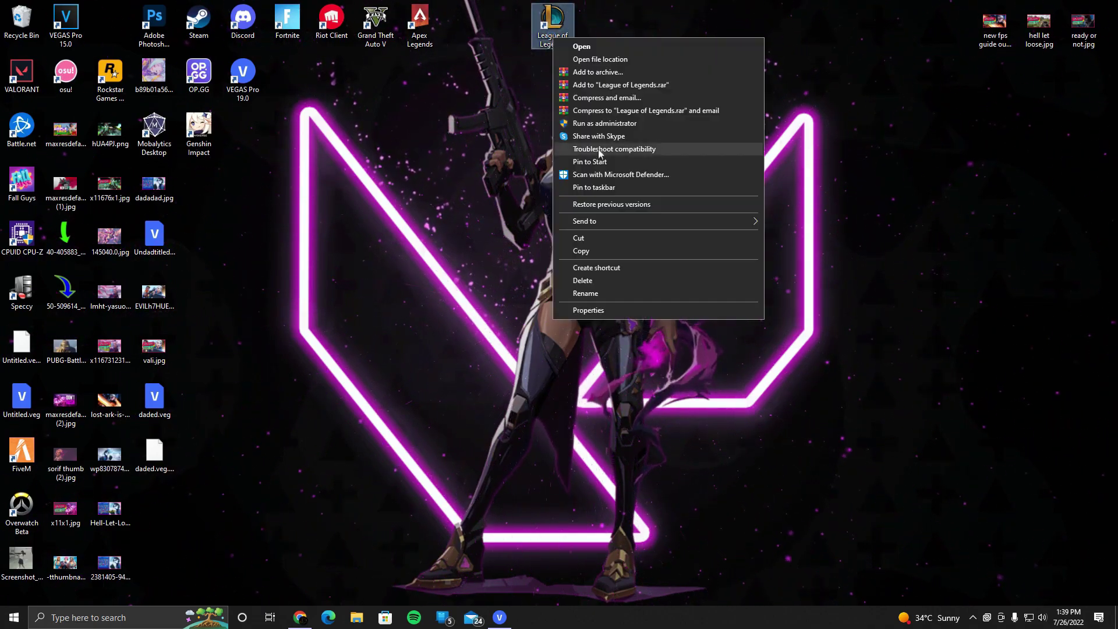
{"action": "left_click", "coordinate": [499, 161]}
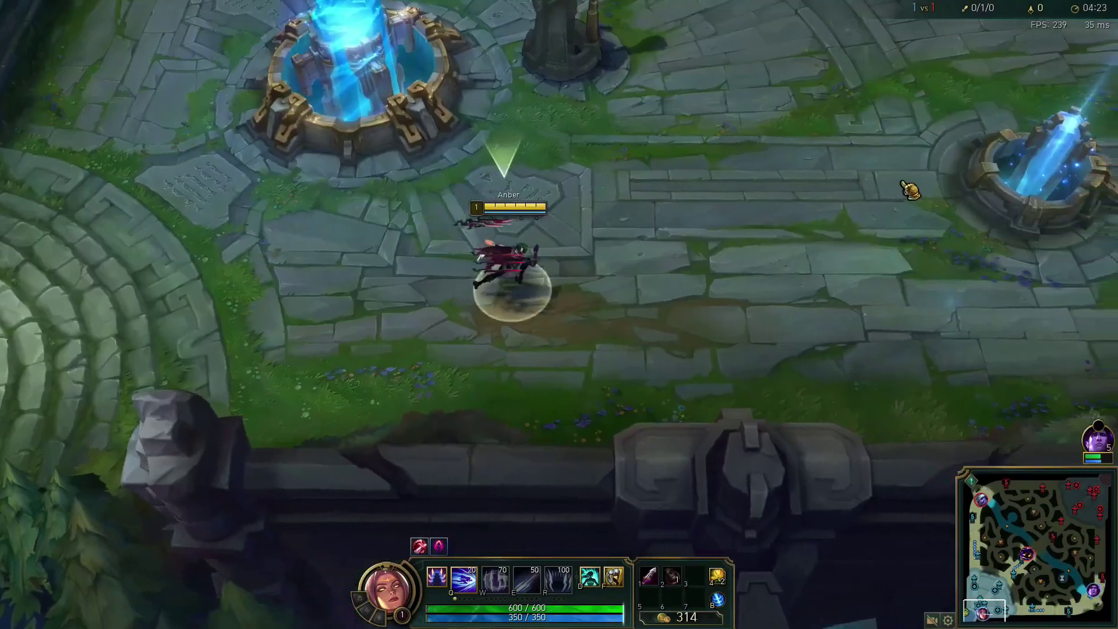
Walk the champion through the base, past the inhibitor, with the camera centred on it.
{"action": "right_click", "coordinate": [823, 104]}
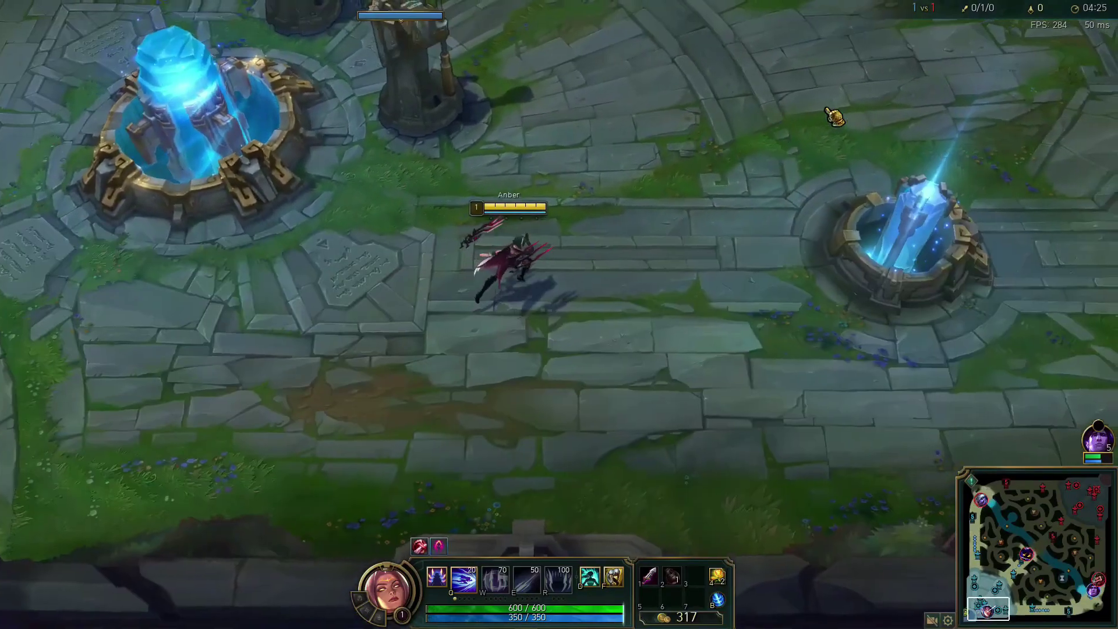
{"action": "right_click", "coordinate": [768, 108]}
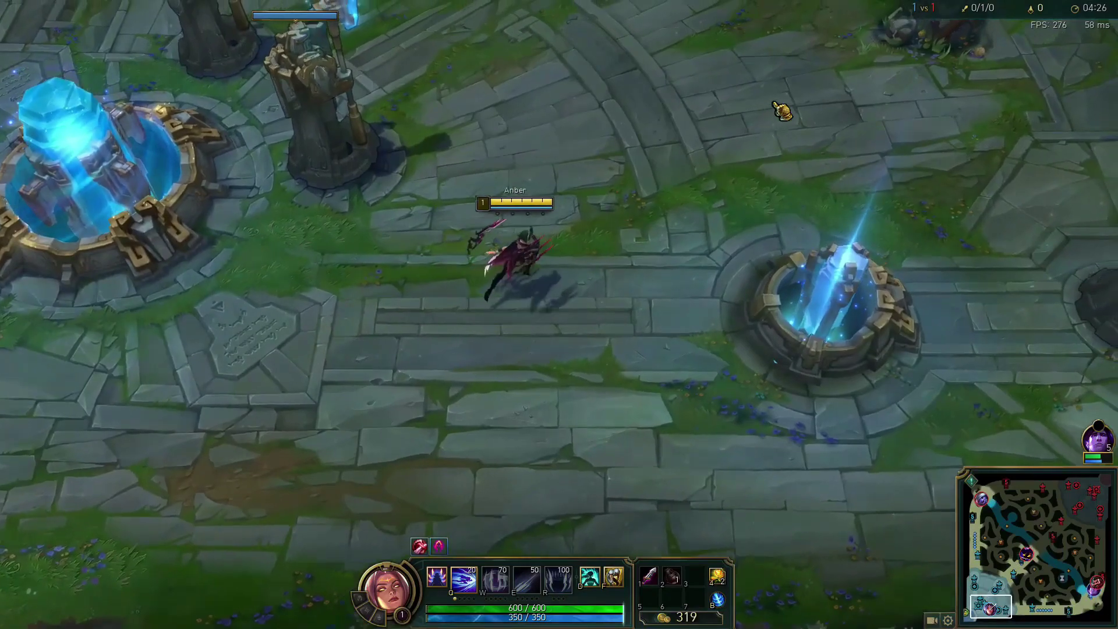
{"action": "key", "text": "space"}
{"action": "scroll", "coordinate": [737, 119], "scroll_direction": "up", "scroll_amount": 2}
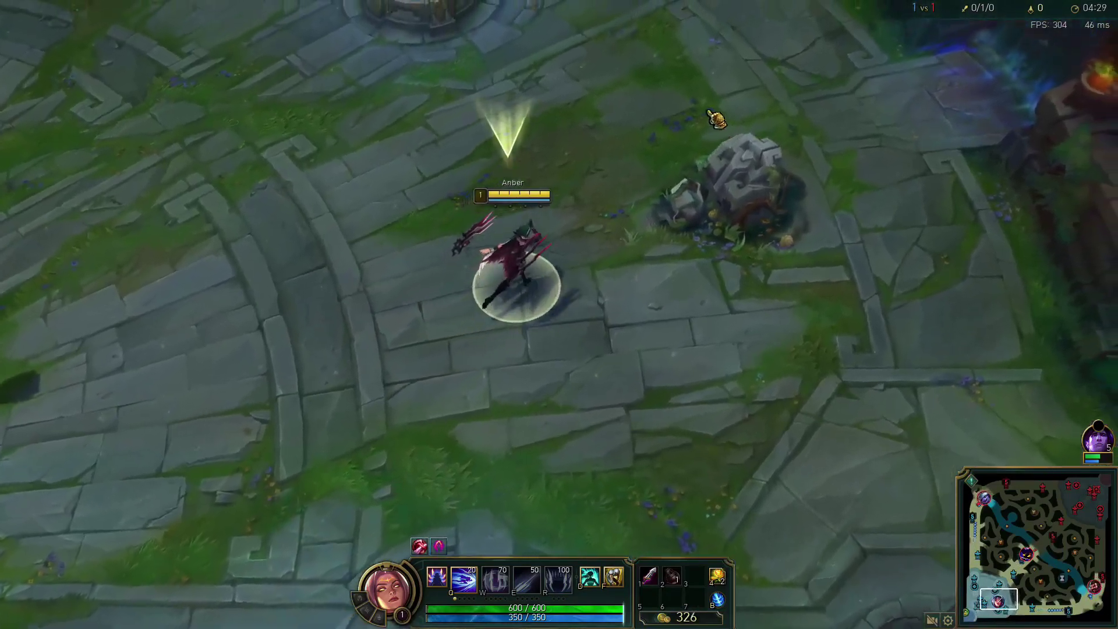
{"action": "right_click", "coordinate": [626, 119]}
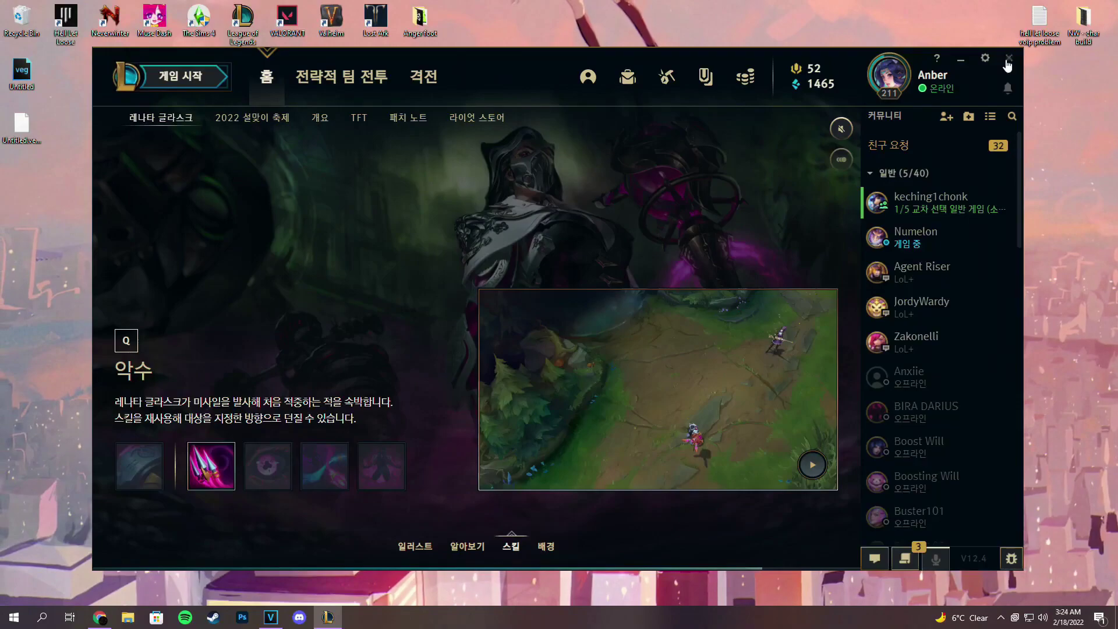
Sign out of the League of Legends client and close the Riot login window.
{"action": "left_click", "coordinate": [1008, 57]}
{"action": "left_click", "coordinate": [584, 339]}
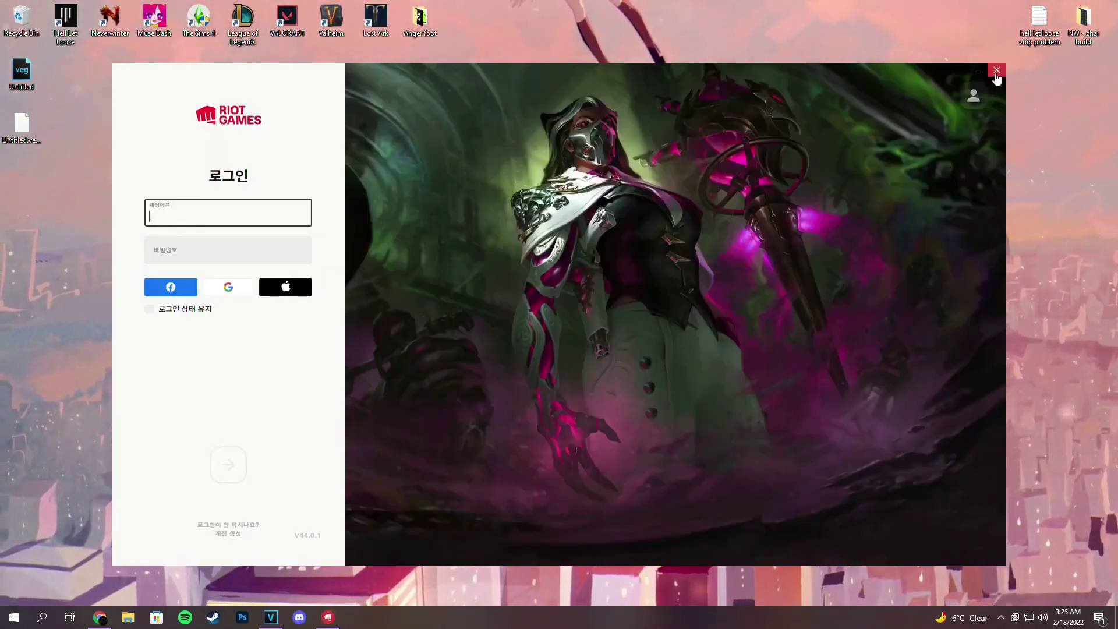
{"action": "left_click", "coordinate": [997, 71]}
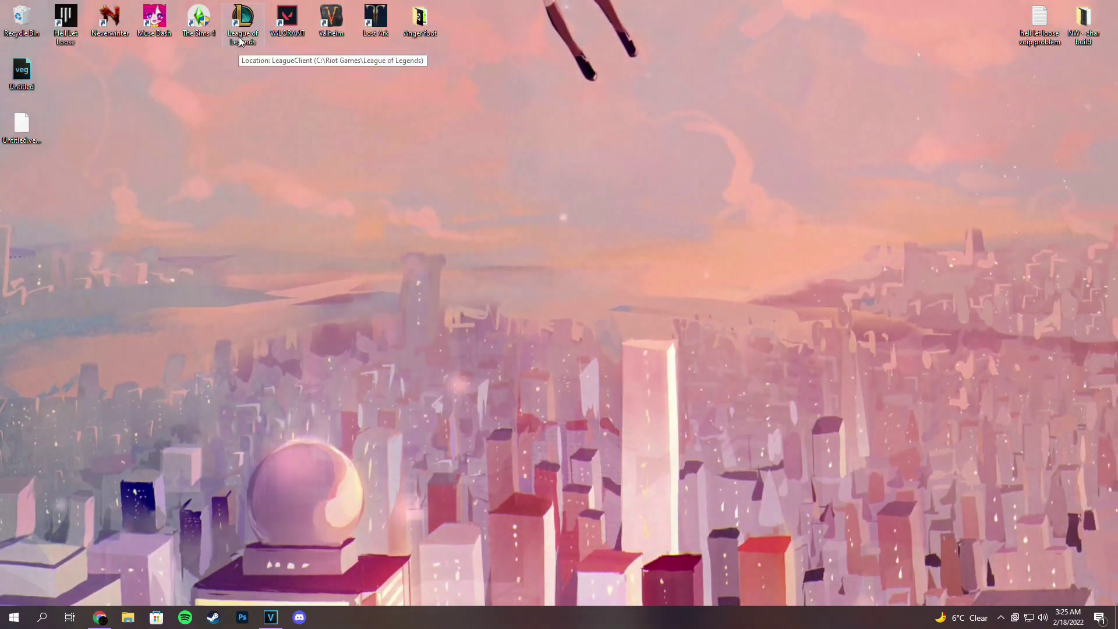
Open the file location of the League of Legends desktop shortcut and go to the Riot Games > League of Legends folder.
{"action": "right_click", "coordinate": [239, 38]}
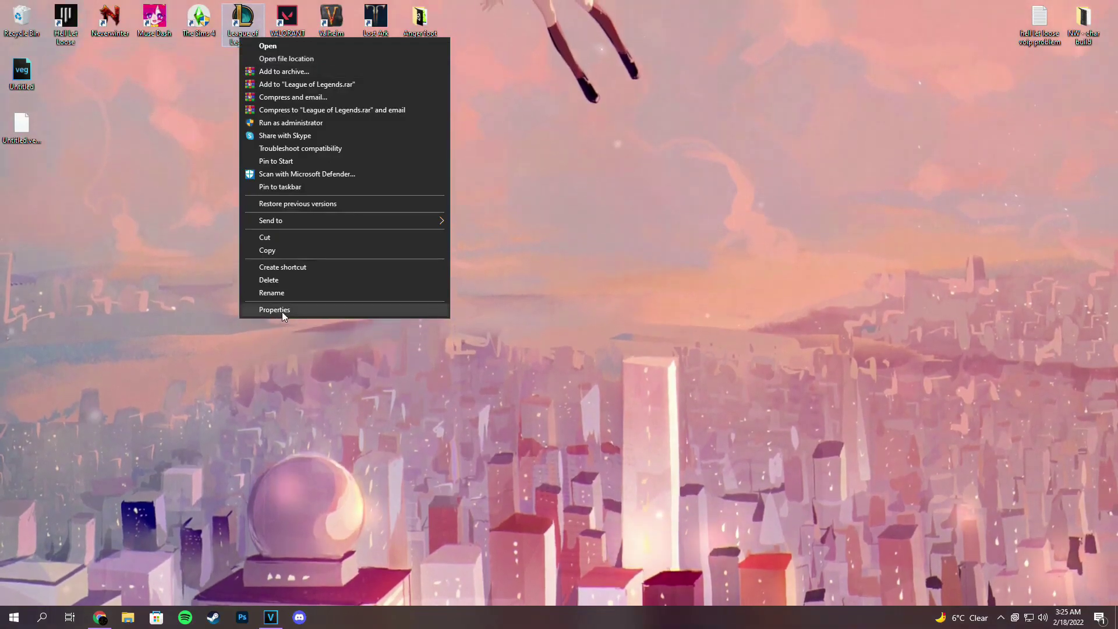
{"action": "left_click", "coordinate": [281, 312]}
{"action": "left_click", "coordinate": [292, 249]}
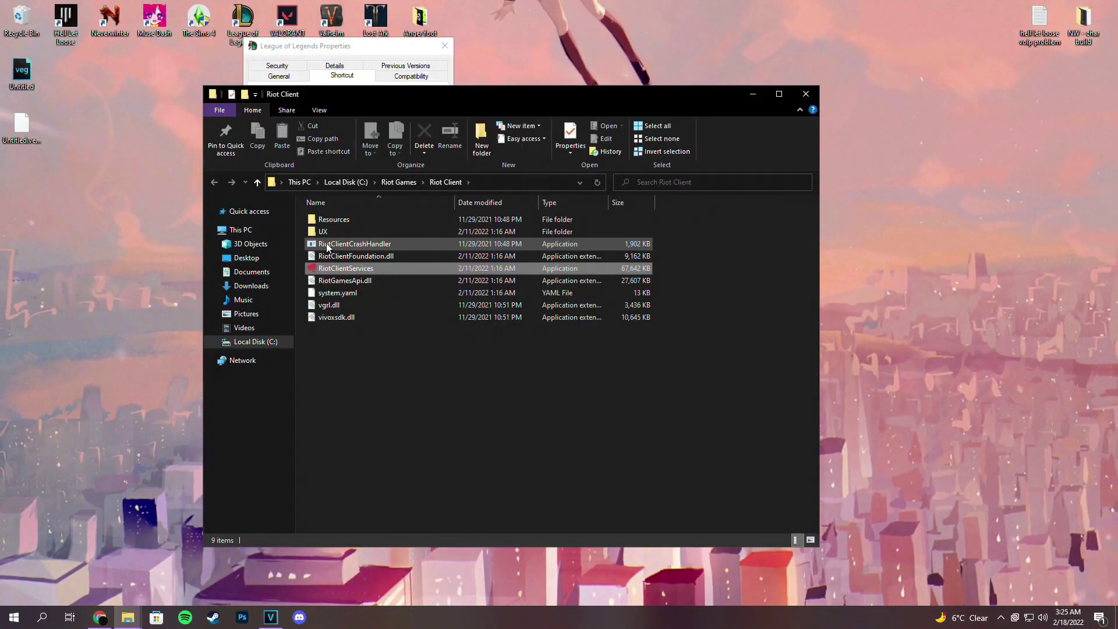
{"action": "left_click", "coordinate": [400, 186]}
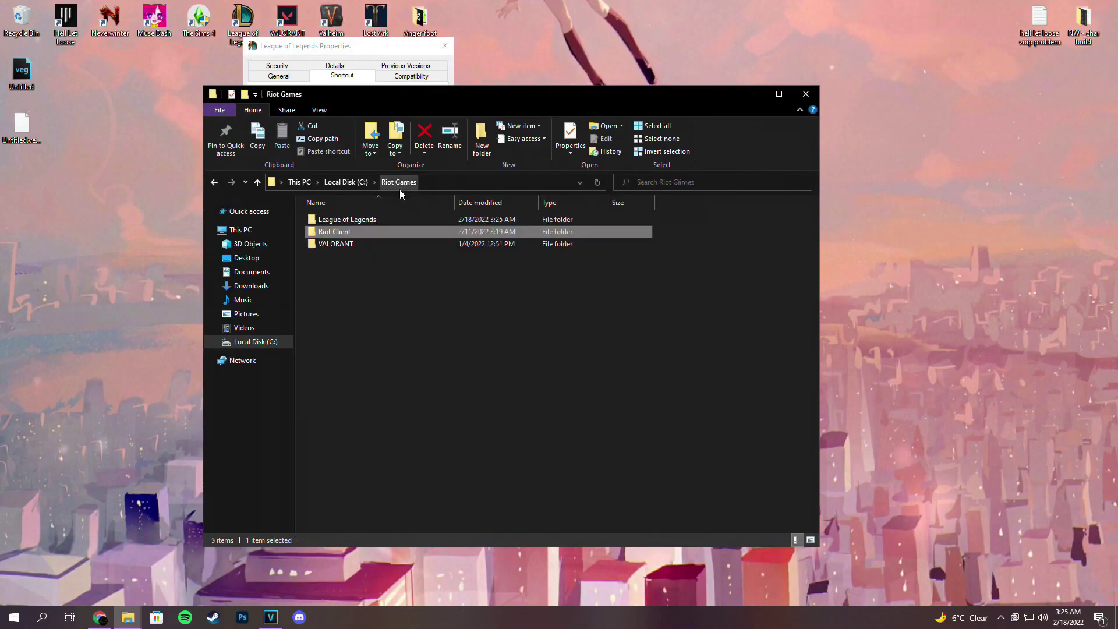
{"action": "double_click", "coordinate": [358, 221]}
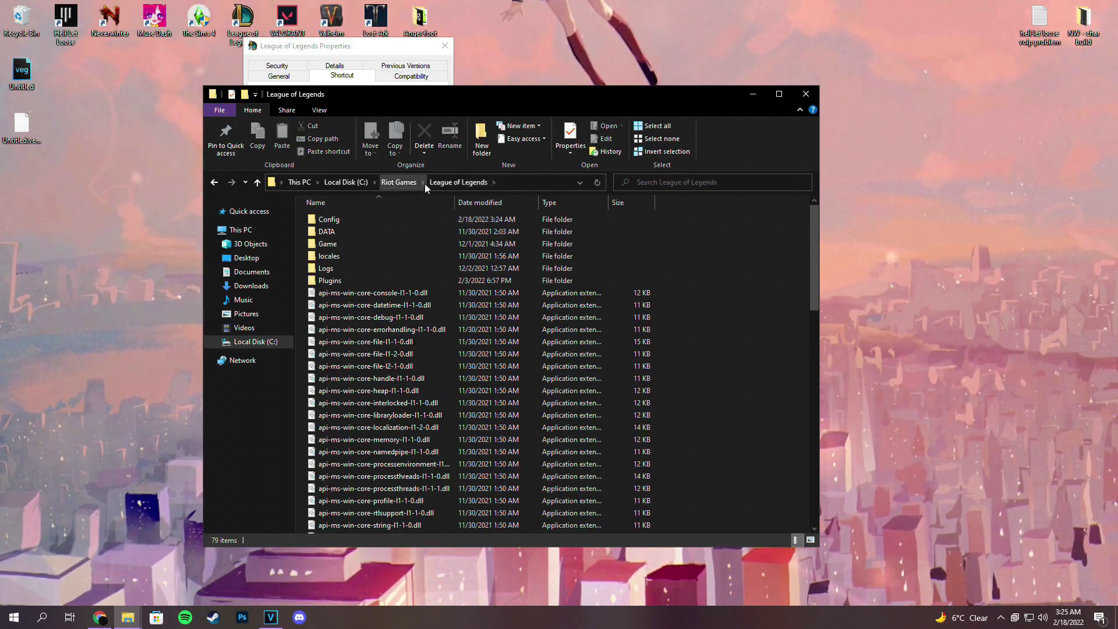
Create a shortcut of the LeagueClient application in its folder and close the old shortcut's Properties window.
{"action": "scroll", "coordinate": [402, 262], "scroll_direction": "down", "scroll_amount": 17}
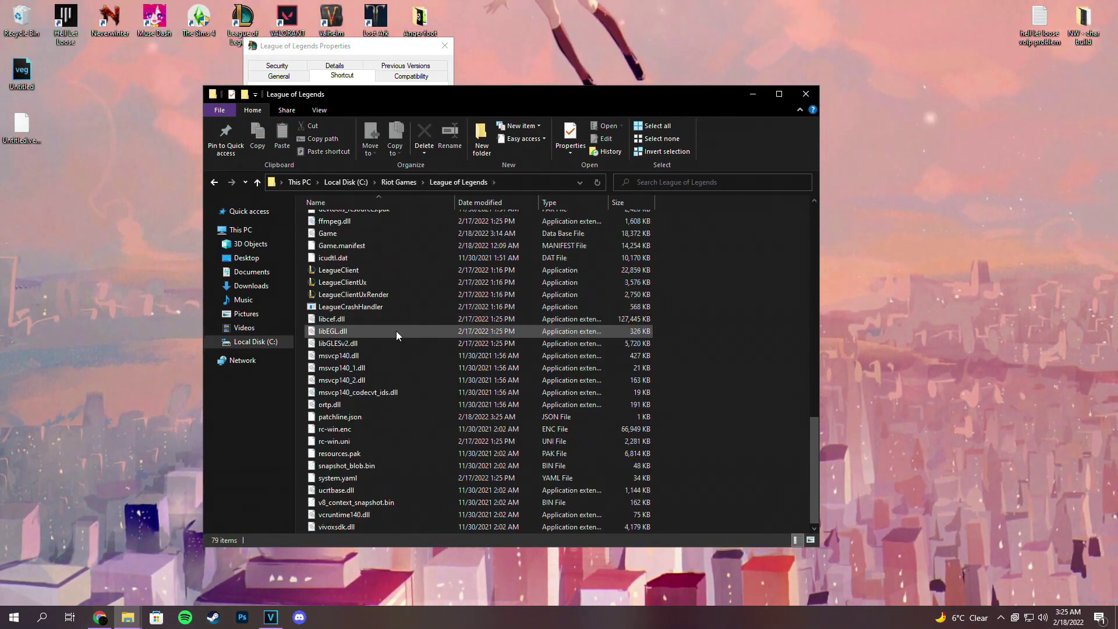
{"action": "mouse_move", "coordinate": [374, 275]}
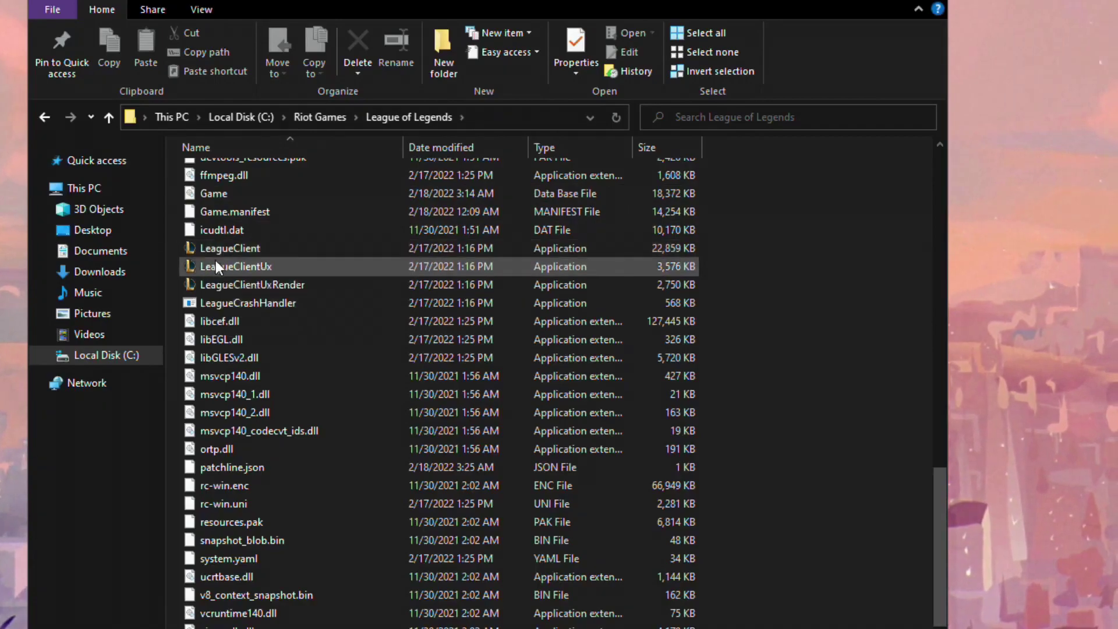
{"action": "mouse_move", "coordinate": [230, 257]}
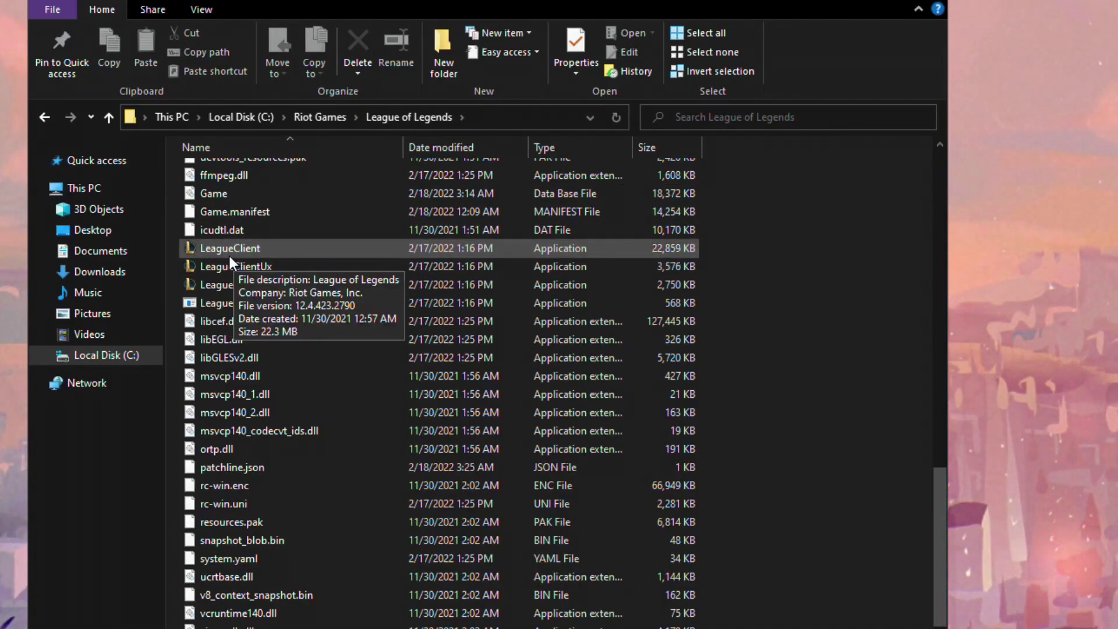
{"action": "right_click", "coordinate": [226, 251]}
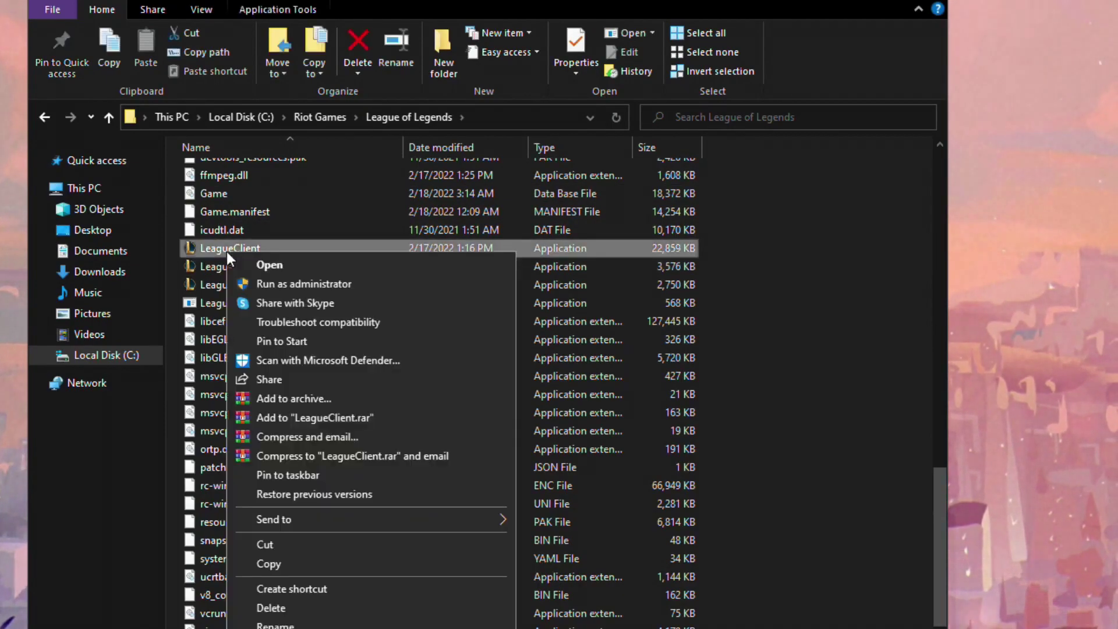
{"action": "left_click", "coordinate": [274, 594]}
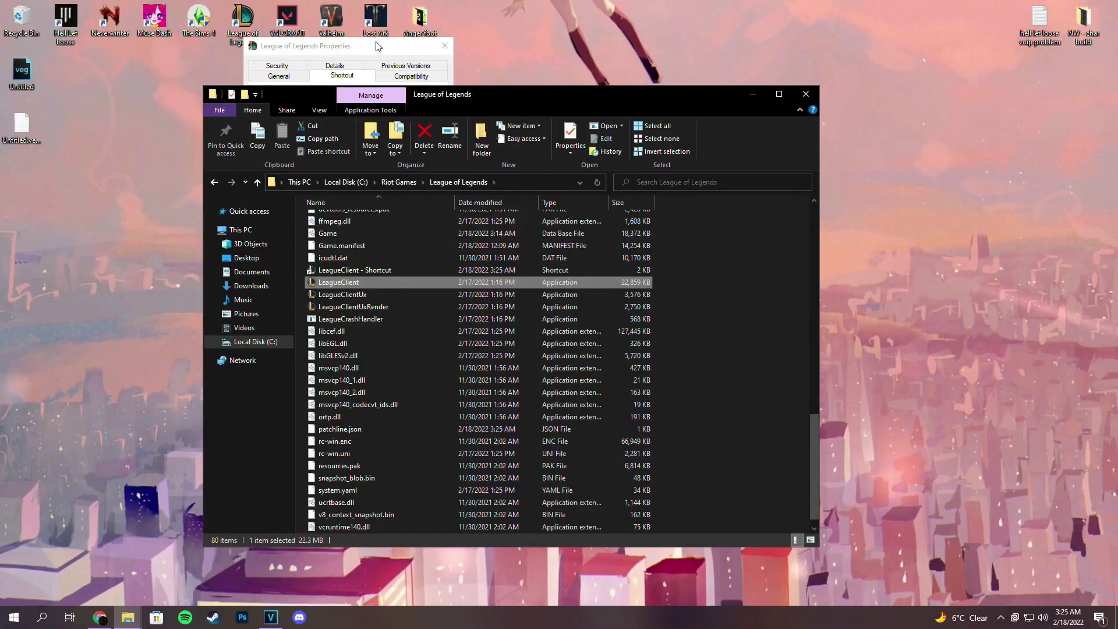
{"action": "left_click", "coordinate": [377, 46]}
{"action": "left_click", "coordinate": [445, 45]}
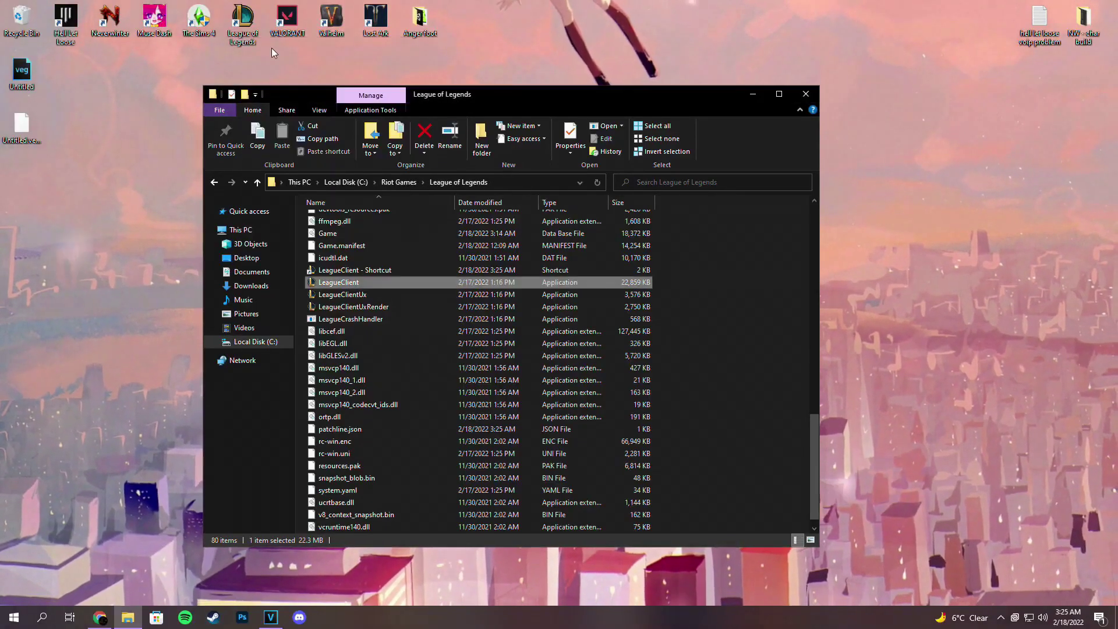
Examine the --launch-patchline=live option in the old League of Legends shortcut's target, then cancel its properties.
{"action": "right_click", "coordinate": [242, 26]}
{"action": "left_click", "coordinate": [276, 298]}
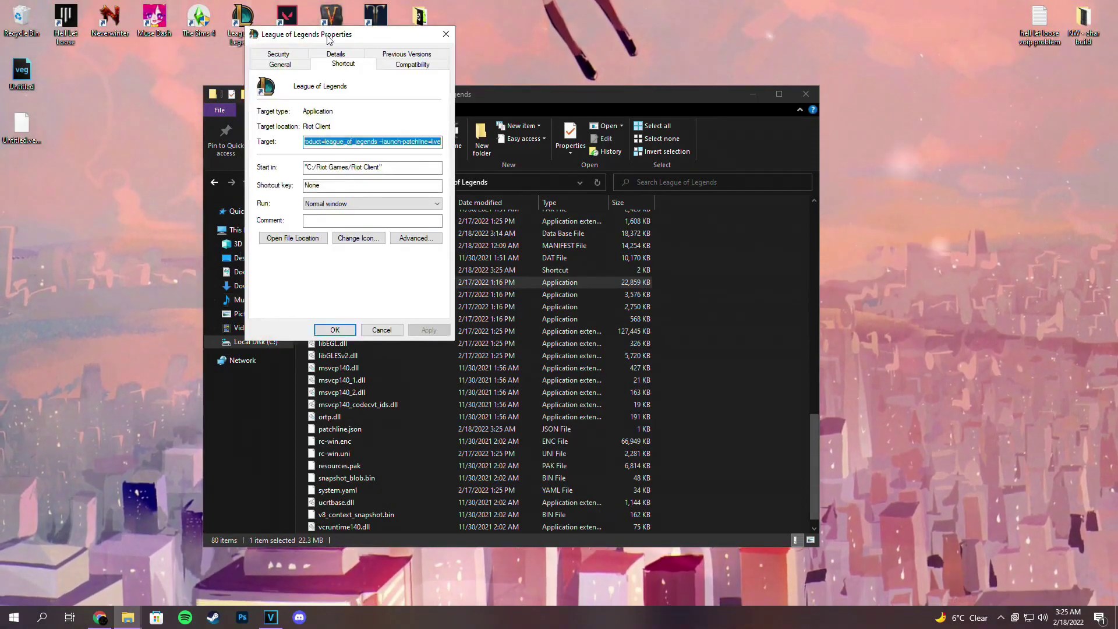
{"action": "left_click", "coordinate": [387, 142]}
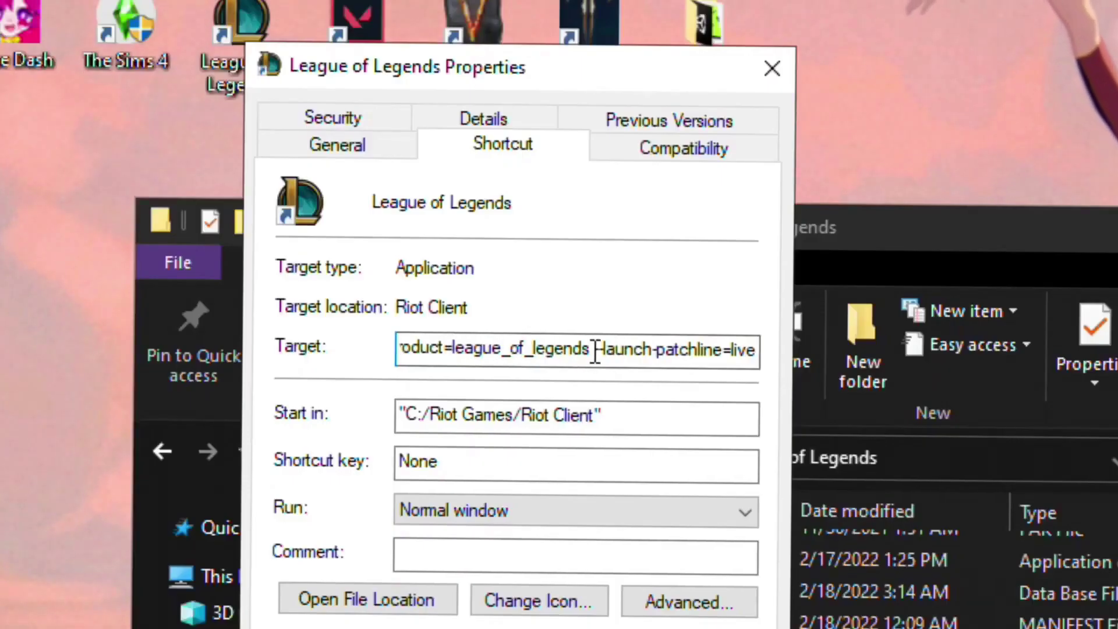
{"action": "left_click_drag", "start_coordinate": [593, 351], "coordinate": [655, 357]}
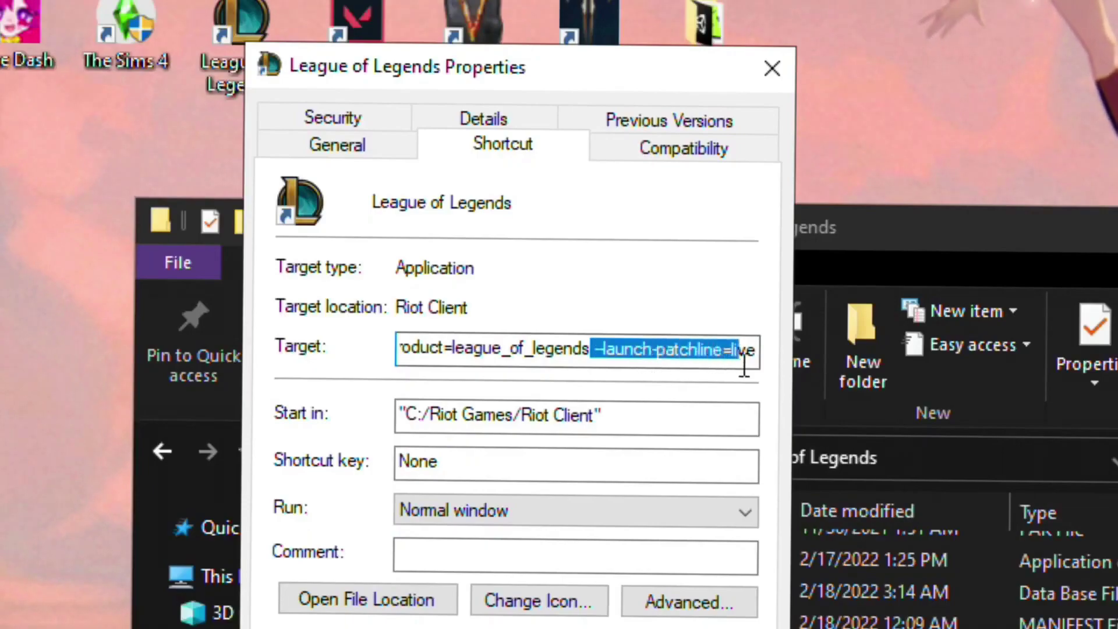
{"action": "left_click_drag", "start_coordinate": [744, 366], "coordinate": [759, 365]}
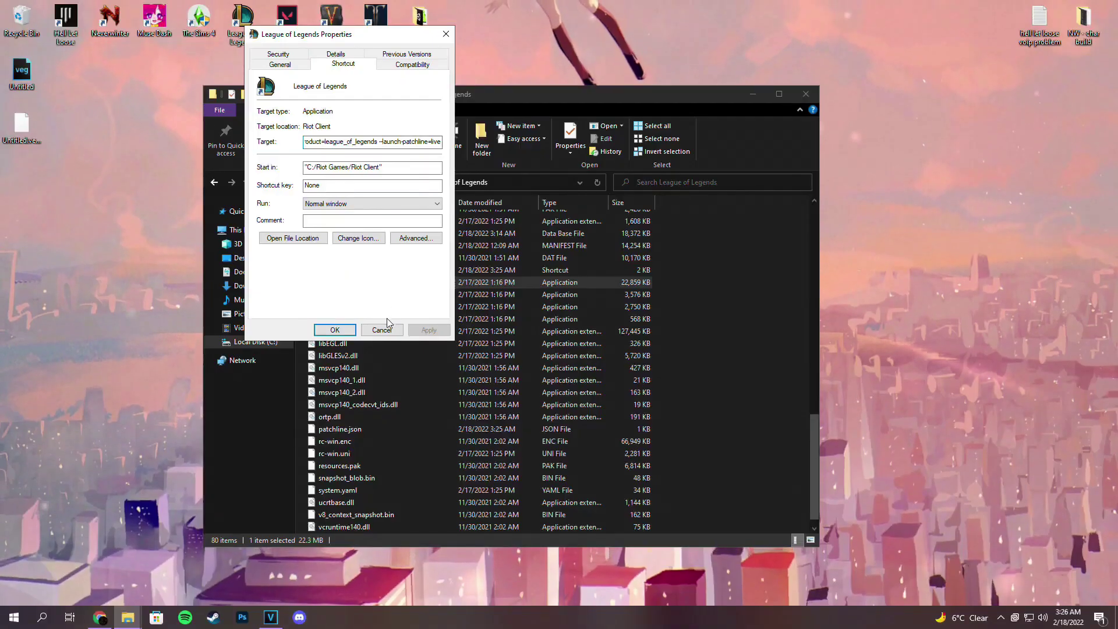
{"action": "left_click", "coordinate": [383, 328]}
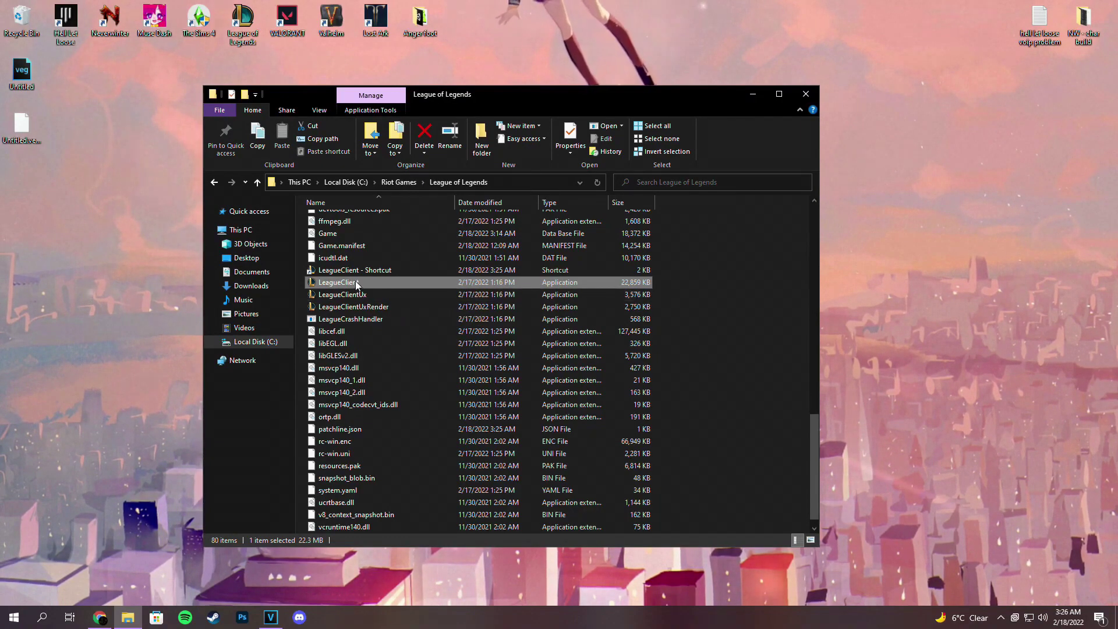
Move the LeagueClient shortcut to the desktop and replace the old League of Legends shortcut with it.
{"action": "left_click_drag", "start_coordinate": [335, 273], "coordinate": [508, 24]}
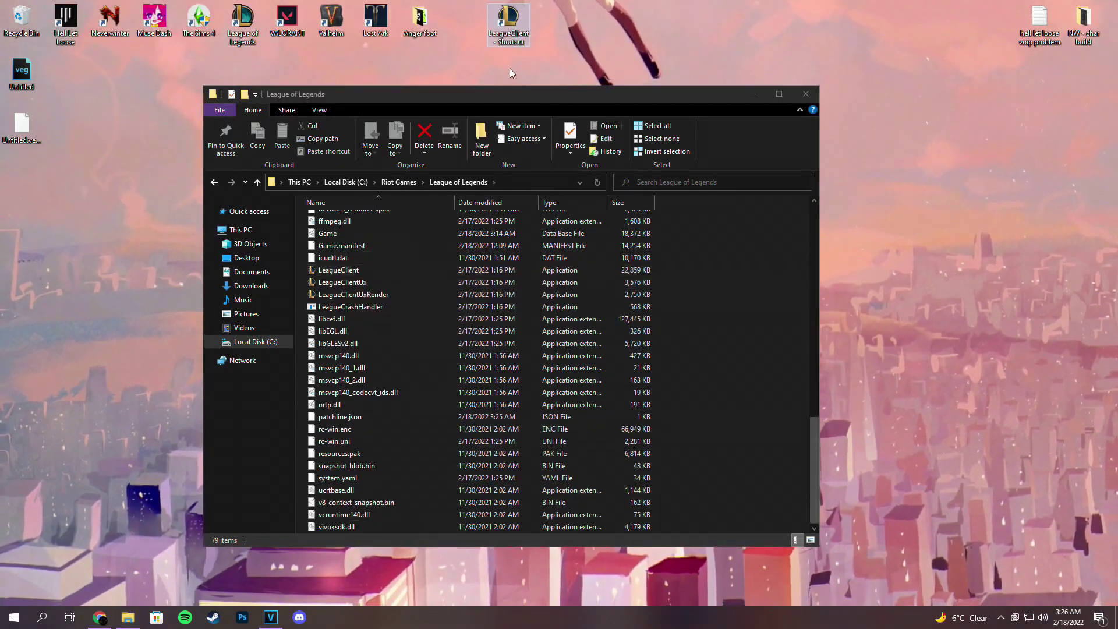
{"action": "key", "text": "super+d"}
{"action": "left_click_drag", "start_coordinate": [251, 22], "coordinate": [383, 73]}
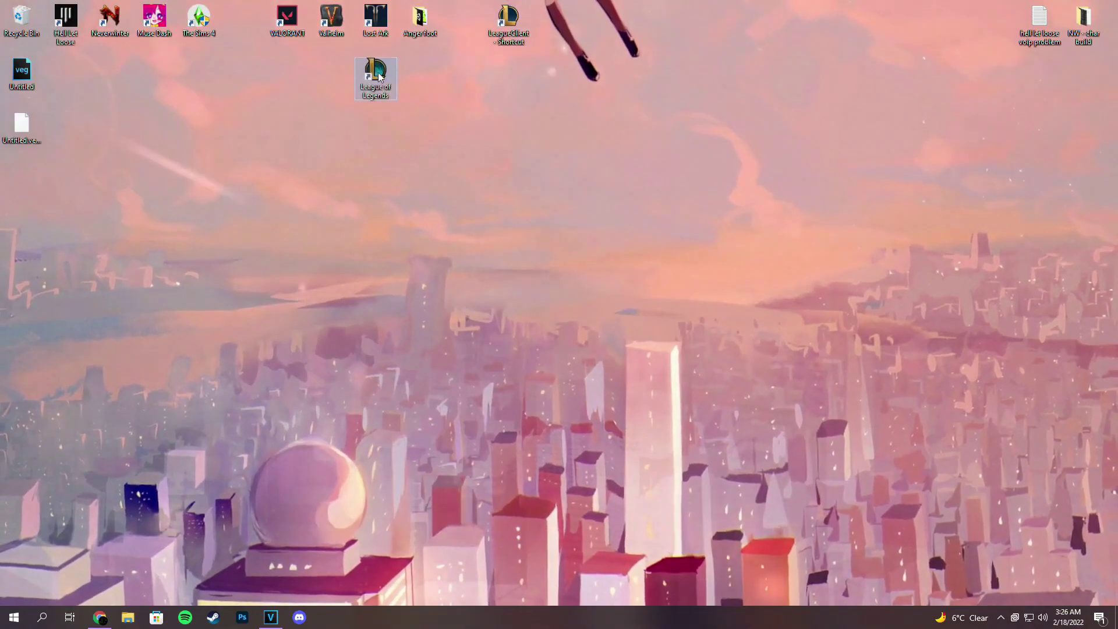
{"action": "key", "text": "Delete"}
{"action": "left_click_drag", "start_coordinate": [514, 29], "coordinate": [240, 41]}
Rename the LeagueClient desktop shortcut as League of Legends.
{"action": "right_click", "coordinate": [249, 38]}
{"action": "left_click", "coordinate": [295, 285]}
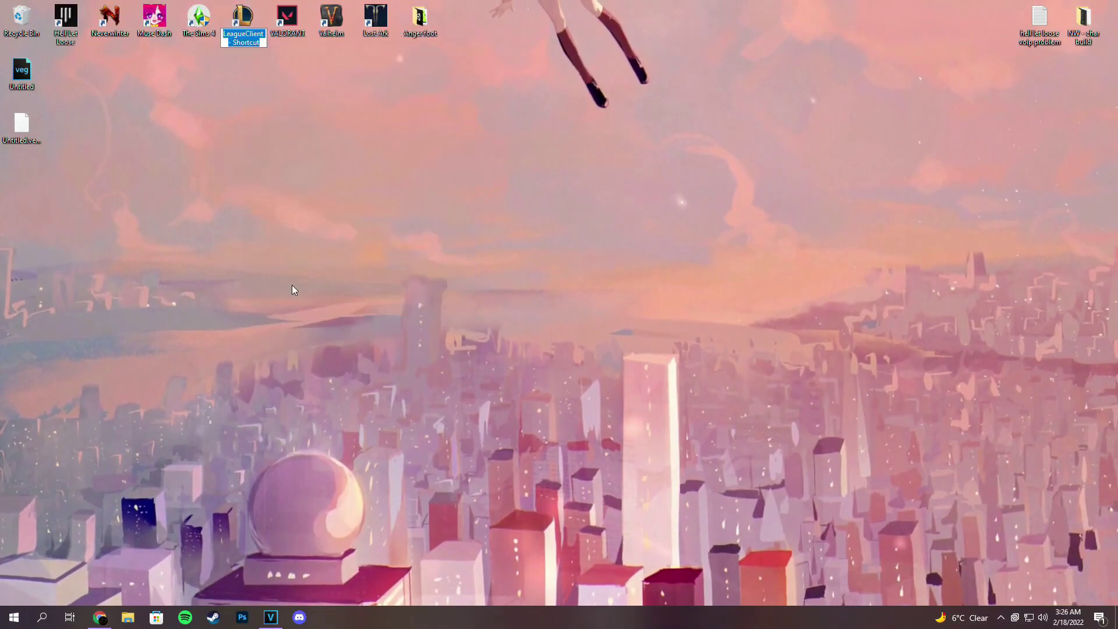
{"action": "key", "text": "BackSpace"}
{"action": "type", "text": "League of Legends"}
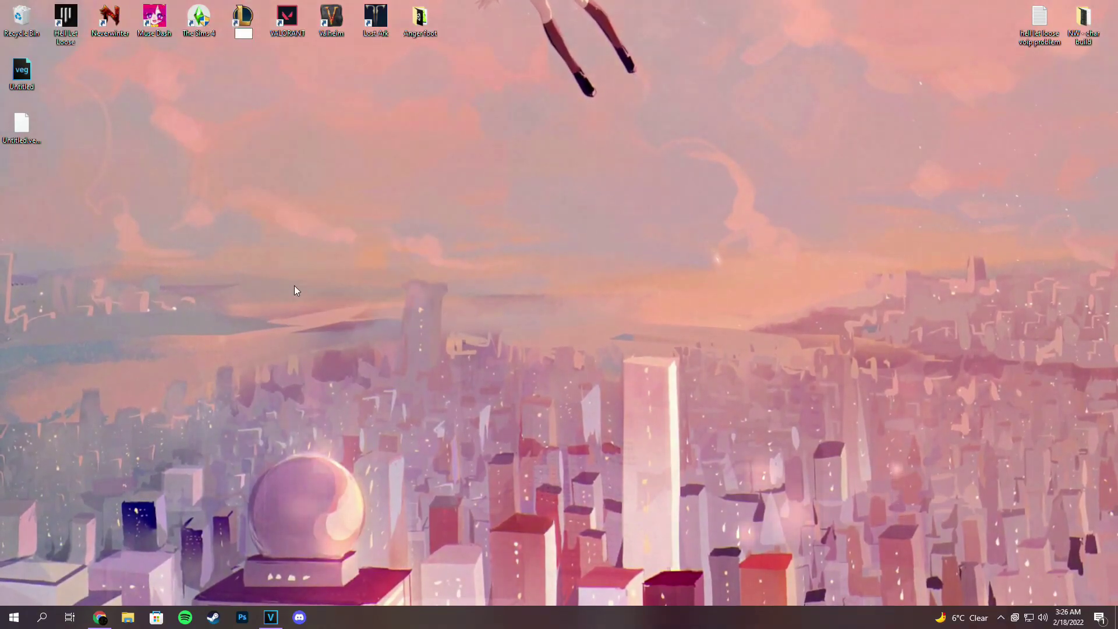
{"action": "key", "text": "Return"}
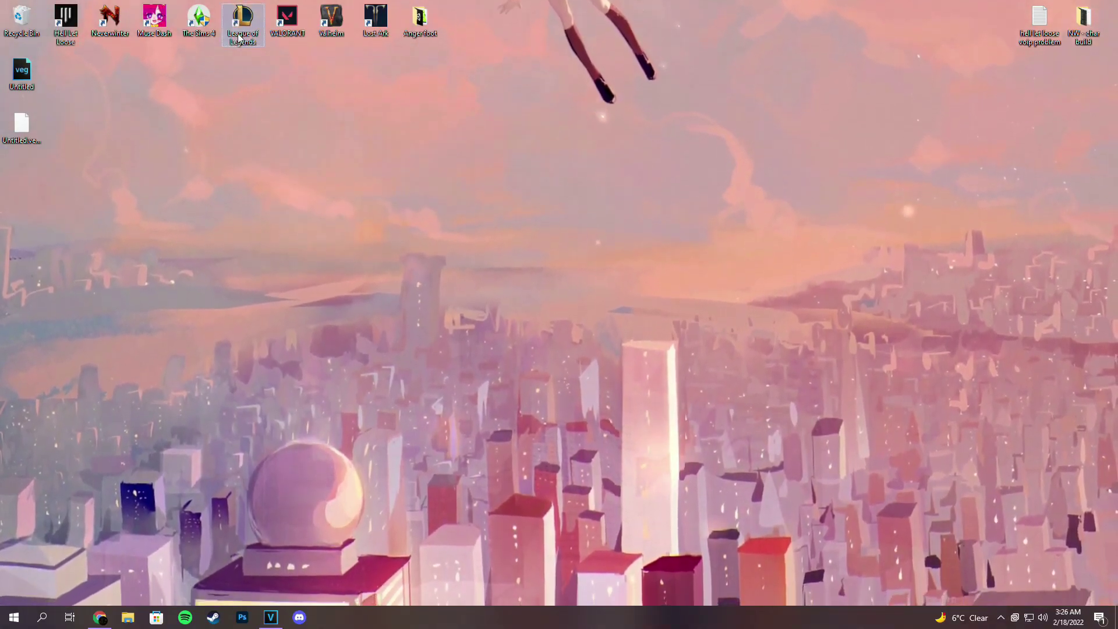
Append --locale=en_GB to the target of the new League of Legends shortcut and launch the game from it.
{"action": "right_click", "coordinate": [239, 35]}
{"action": "left_click", "coordinate": [285, 306]}
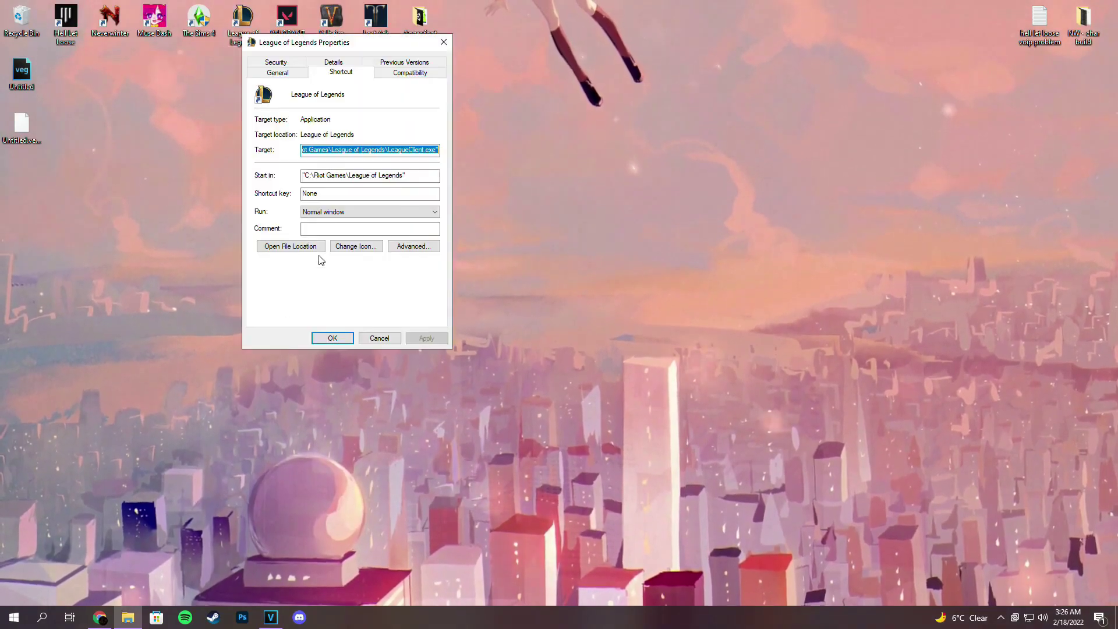
{"action": "left_click", "coordinate": [417, 147]}
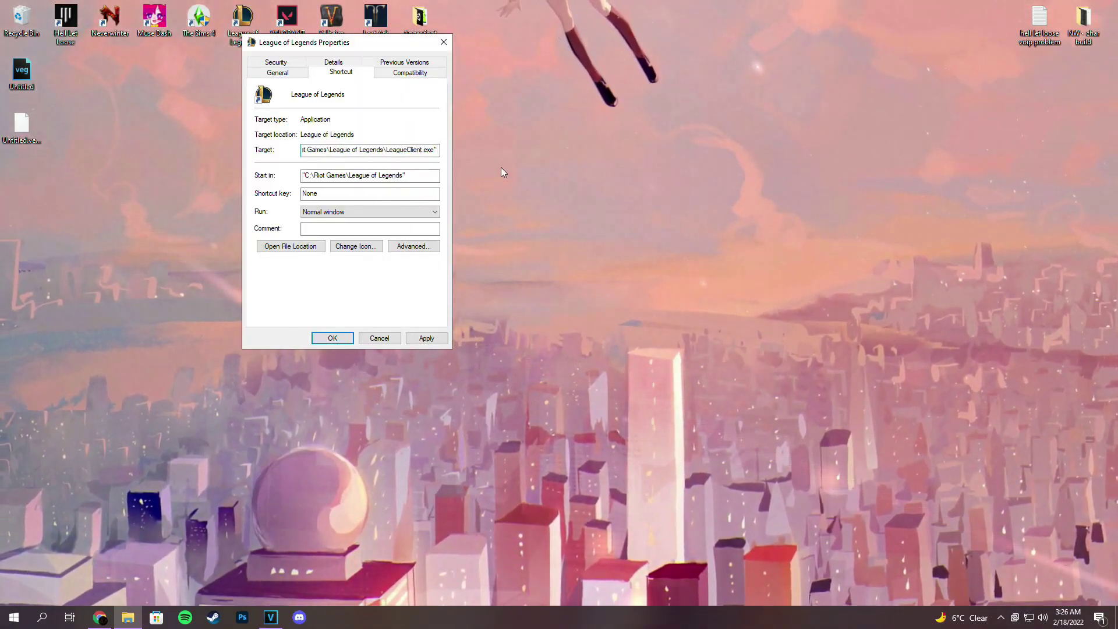
{"action": "type", "text": "--locale="}
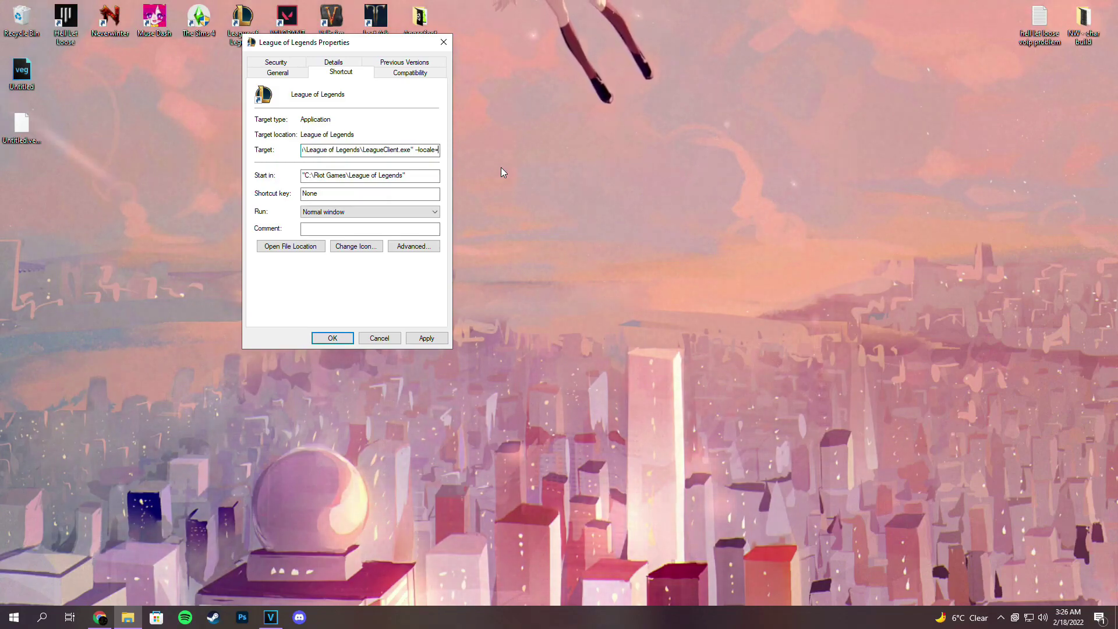
{"action": "type", "text": "en"}
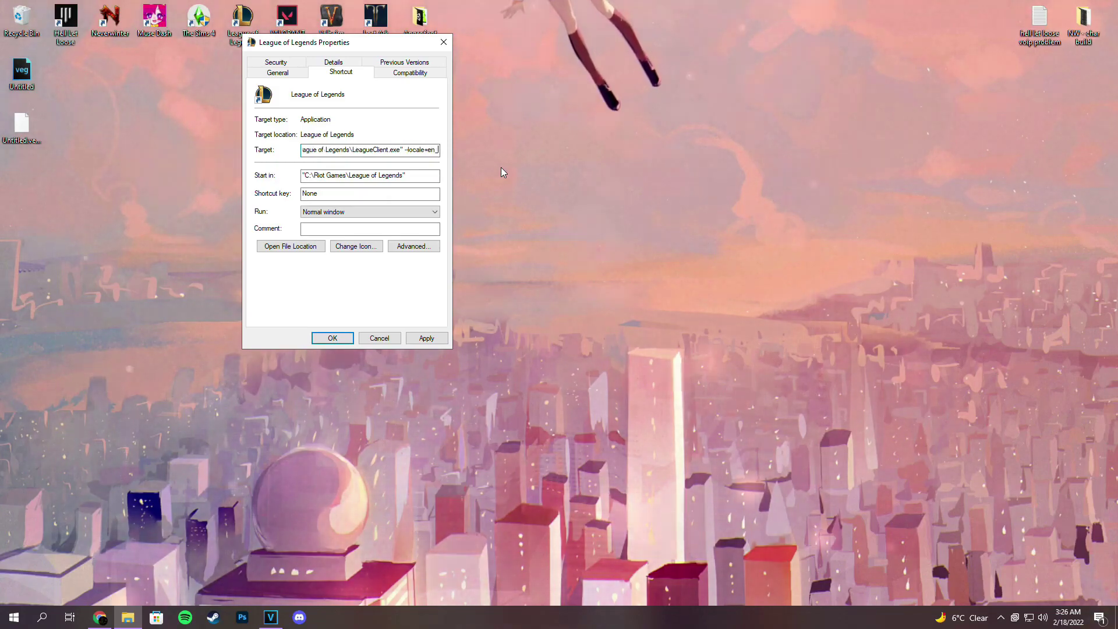
{"action": "type", "text": "_GB"}
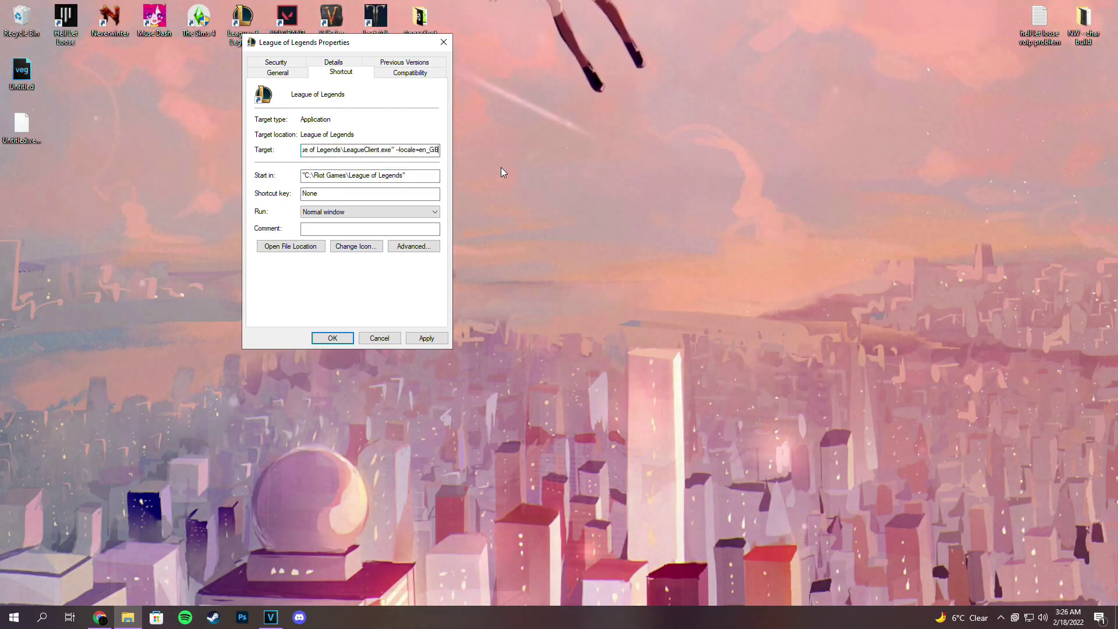
{"action": "left_click", "coordinate": [424, 339]}
{"action": "left_click", "coordinate": [328, 341]}
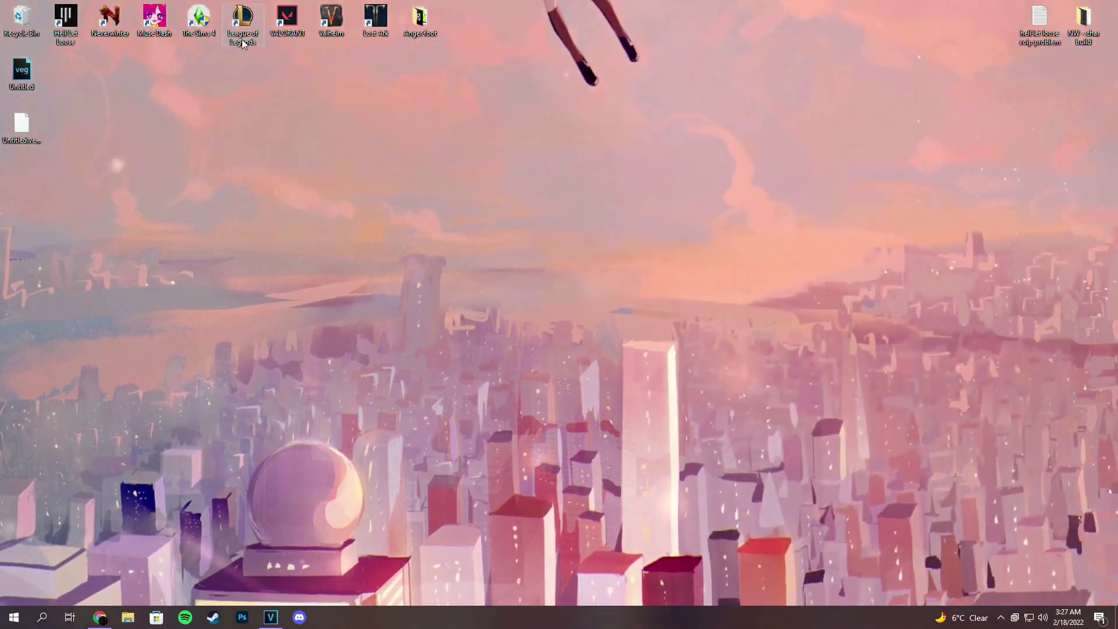
{"action": "double_click", "coordinate": [244, 44]}
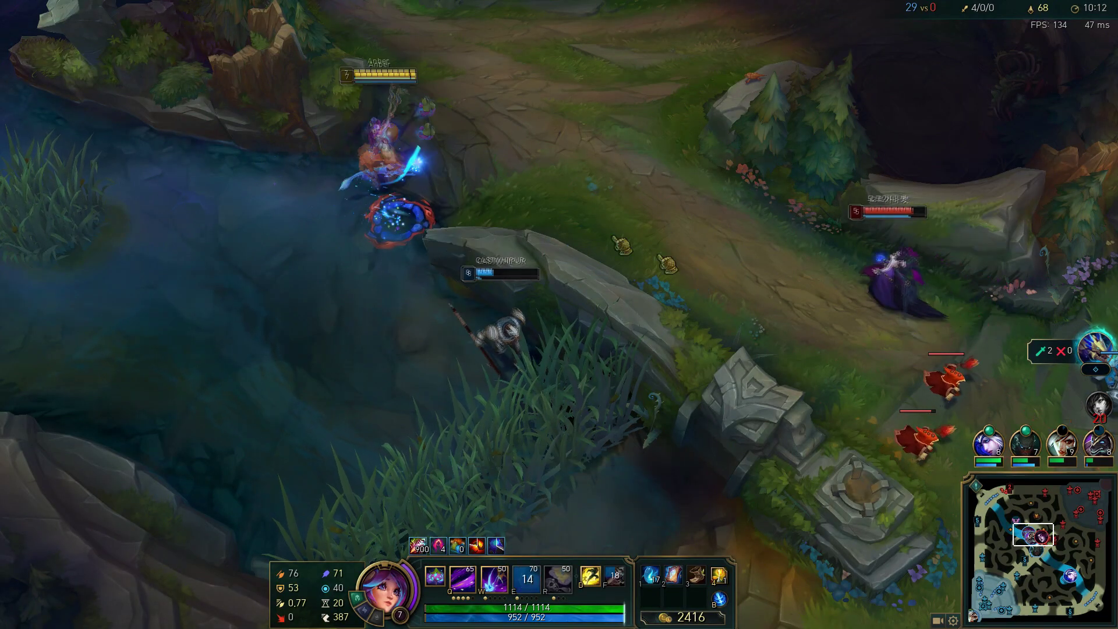
Move Lillia out of the river toward the enemy Morgana bot and lock the camera on Lillia.
{"action": "right_click", "coordinate": [595, 72]}
{"action": "right_click", "coordinate": [784, 315]}
{"action": "key", "text": "y"}
{"action": "right_click", "coordinate": [729, 393]}
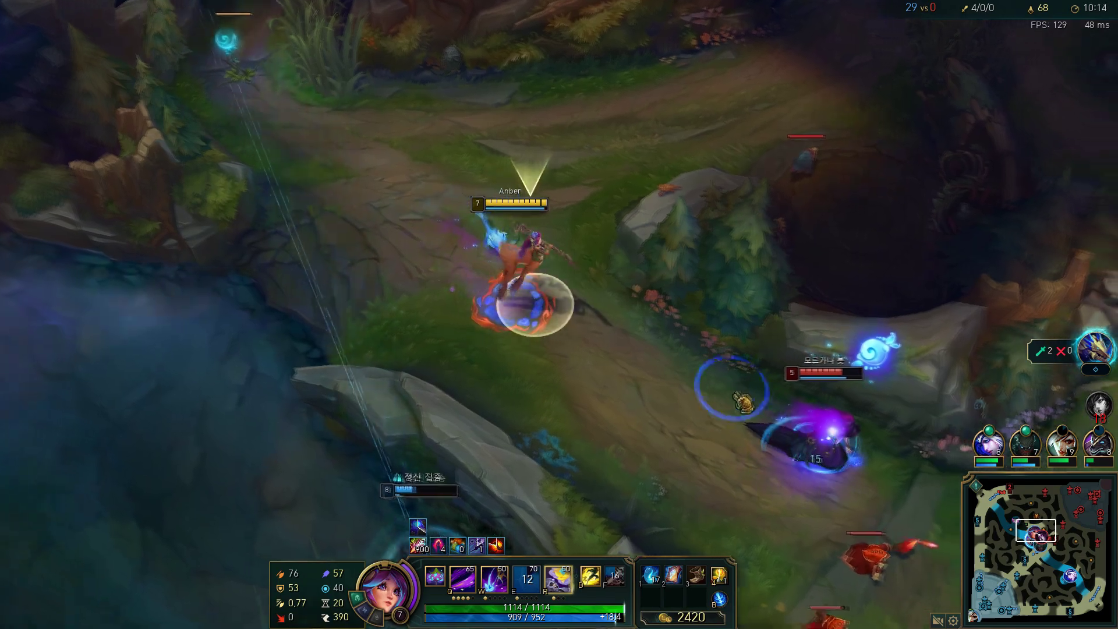
Target the enemy Morgana bot, attack it with the Q and W abilities, and chase it toward its turret.
{"action": "left_click", "coordinate": [740, 432]}
{"action": "key", "text": "q"}
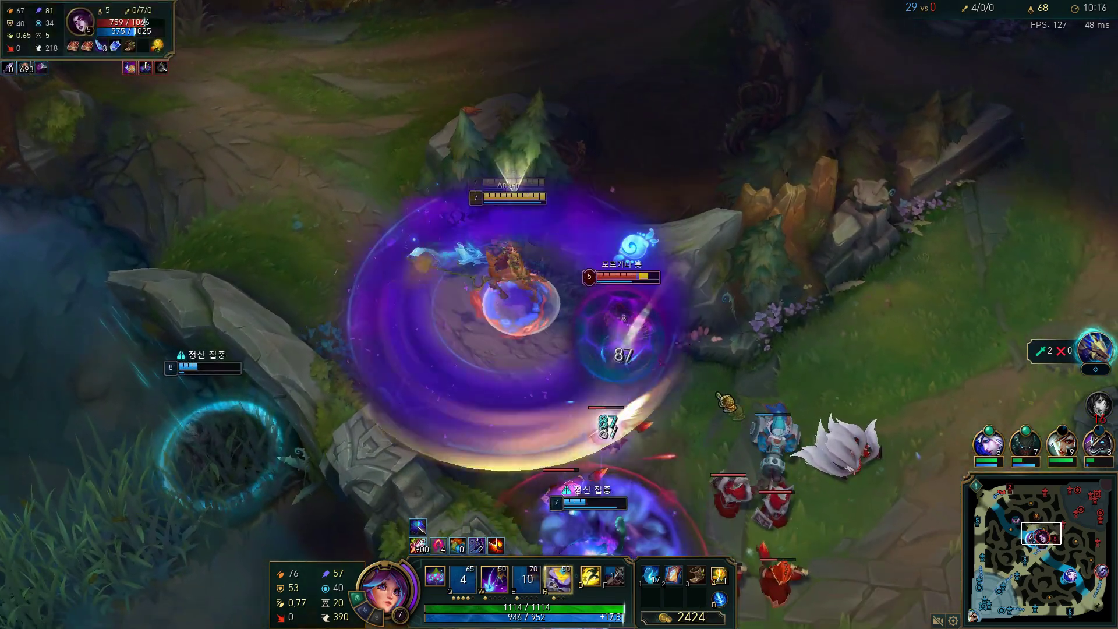
{"action": "key", "text": "w"}
{"action": "key", "text": "w"}
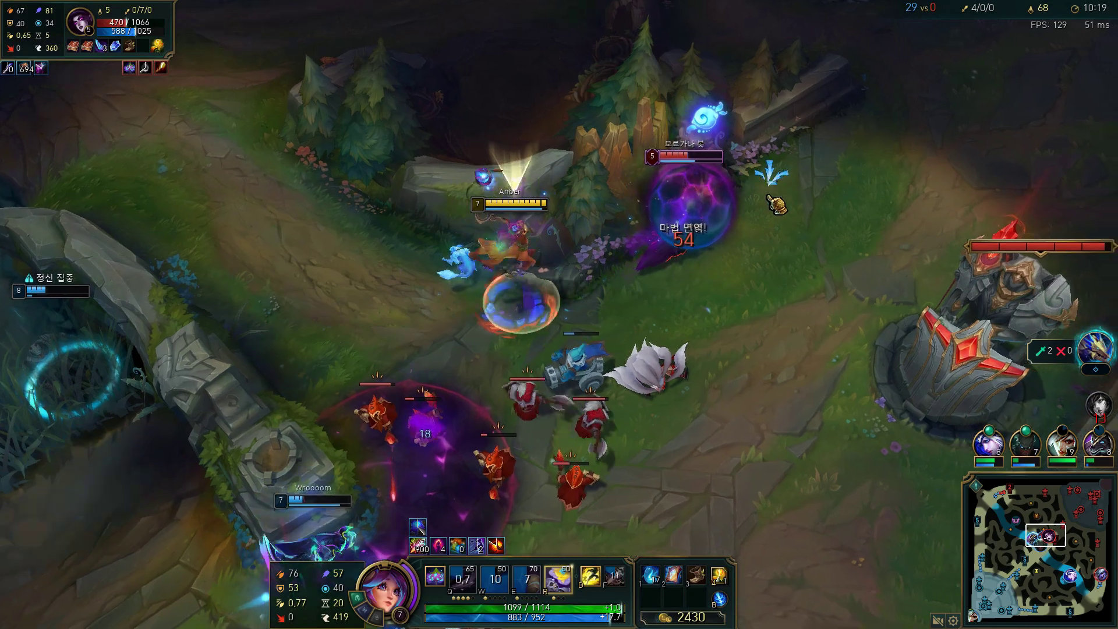
{"action": "right_click", "coordinate": [752, 165]}
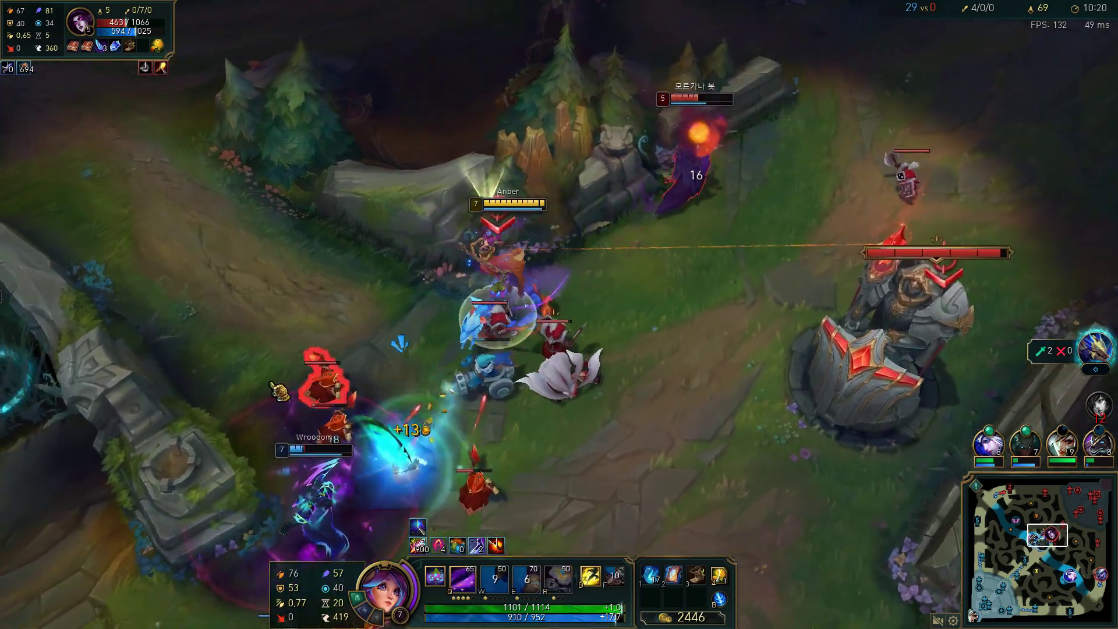
Fight the enemy minions in the lane with the Q ability and spend the level 8 skill point on W.
{"action": "key", "text": "q"}
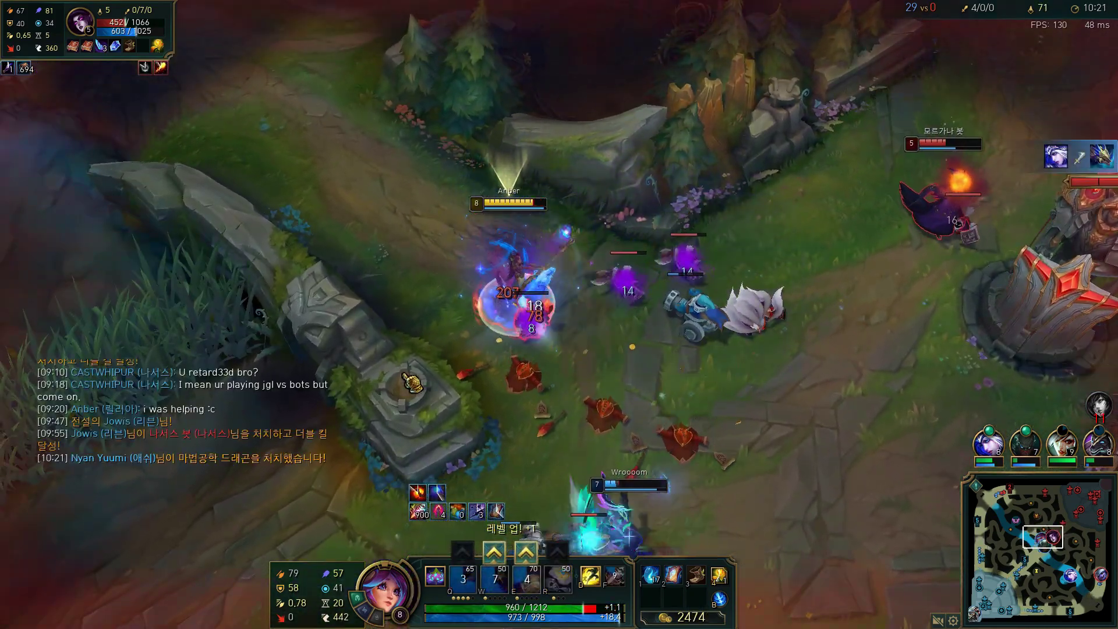
{"action": "right_click", "coordinate": [406, 375]}
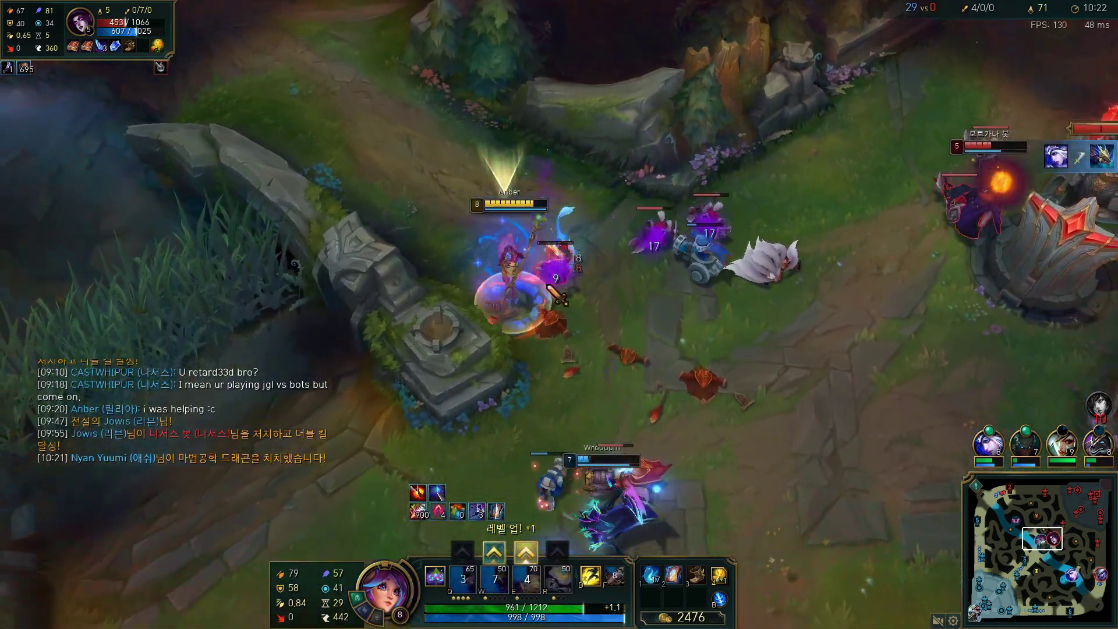
{"action": "right_click", "coordinate": [542, 408]}
{"action": "right_click", "coordinate": [580, 343]}
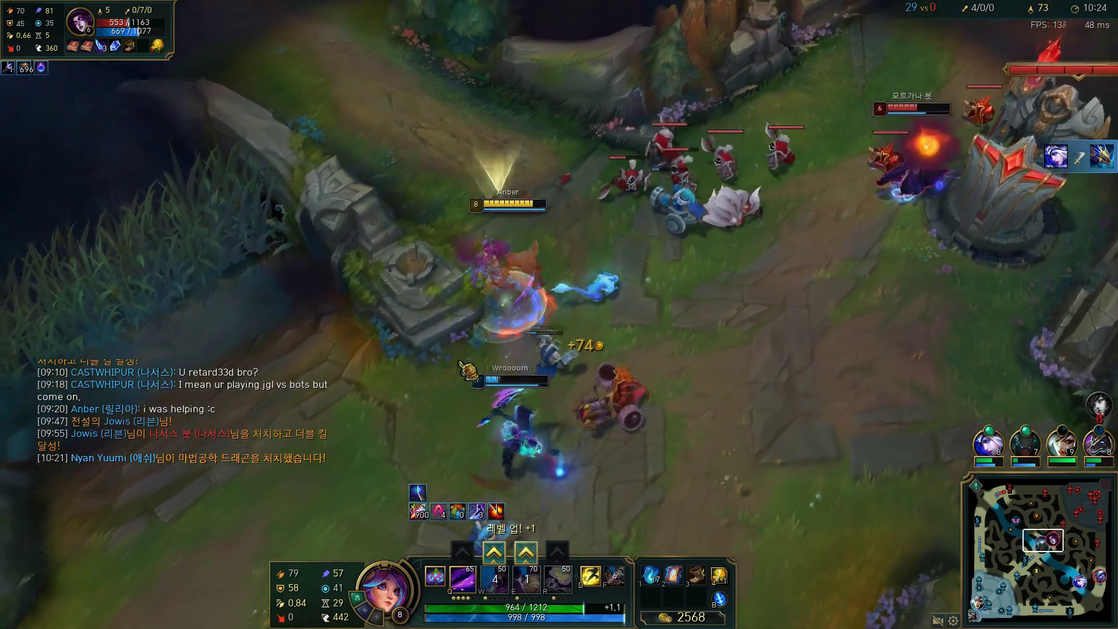
{"action": "key", "text": "ctrl+w"}
{"action": "right_click", "coordinate": [629, 182]}
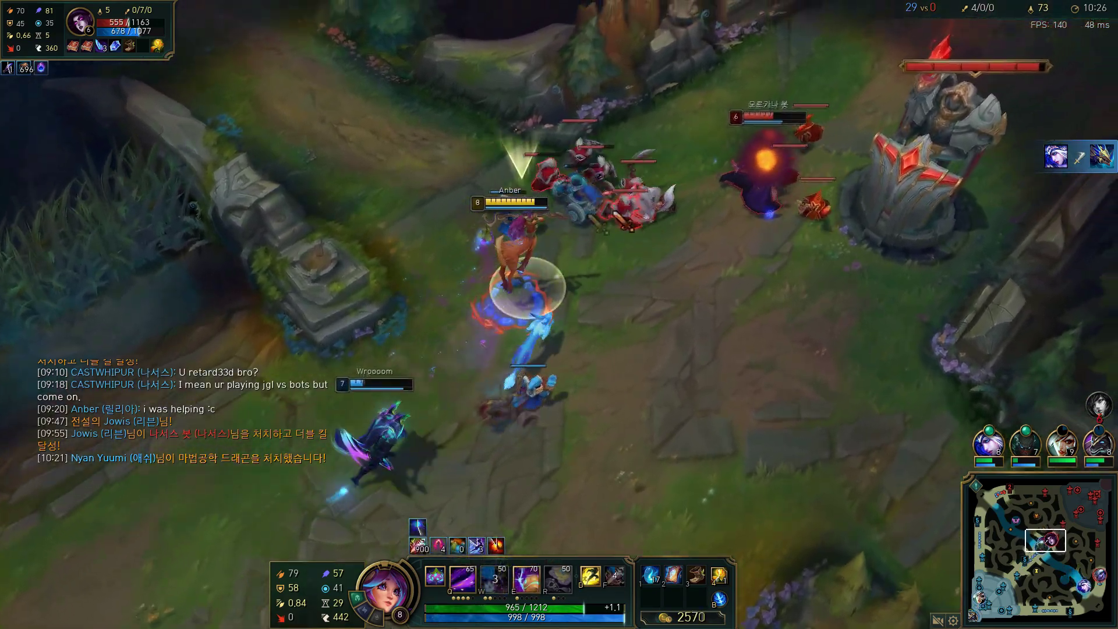